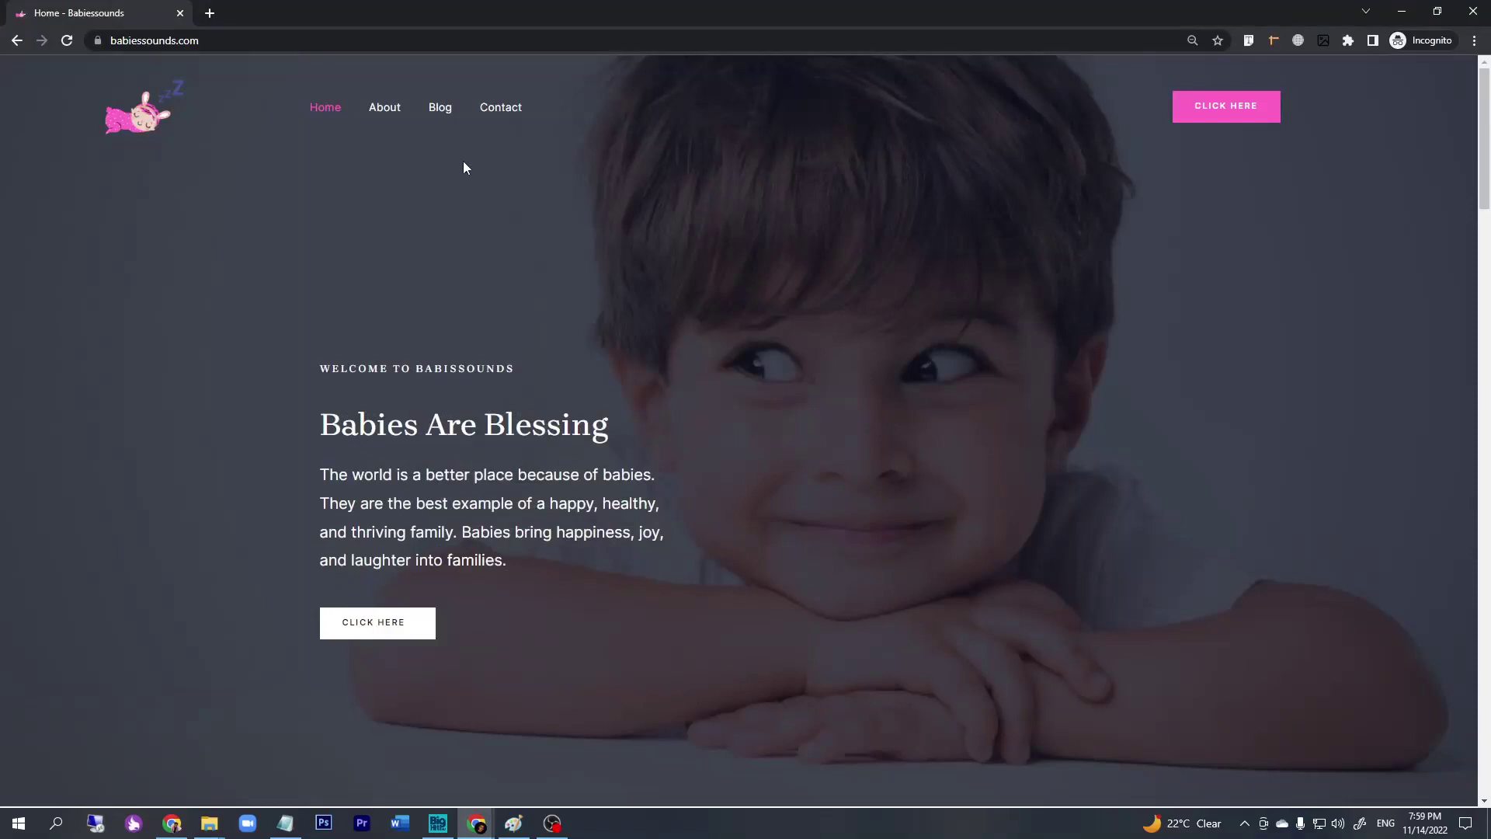
# Open and reload the babiessounds blog, then return to the site home page
pyautogui.click(449, 113)
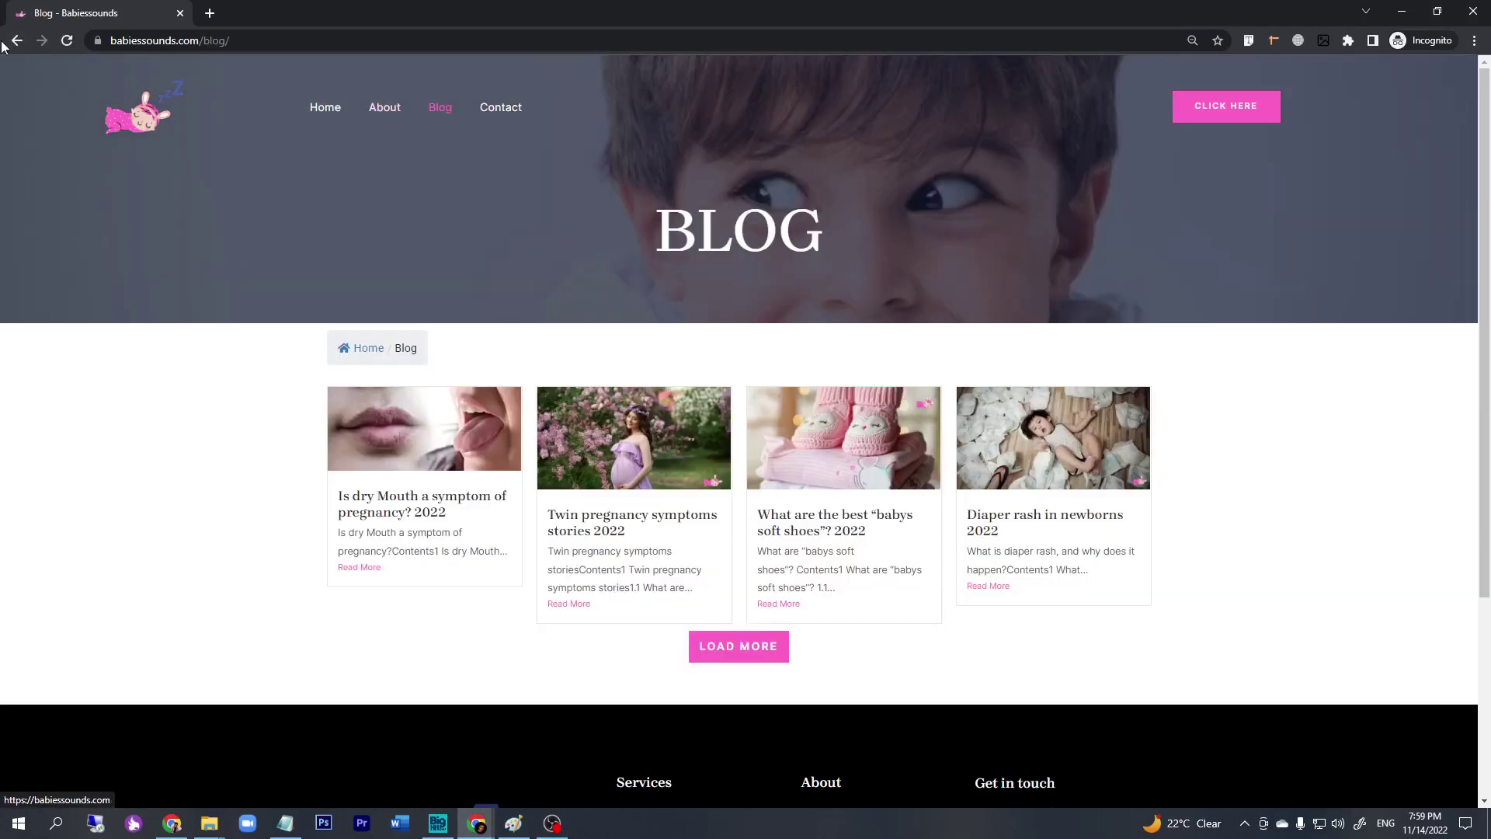
pyautogui.click(66, 41)
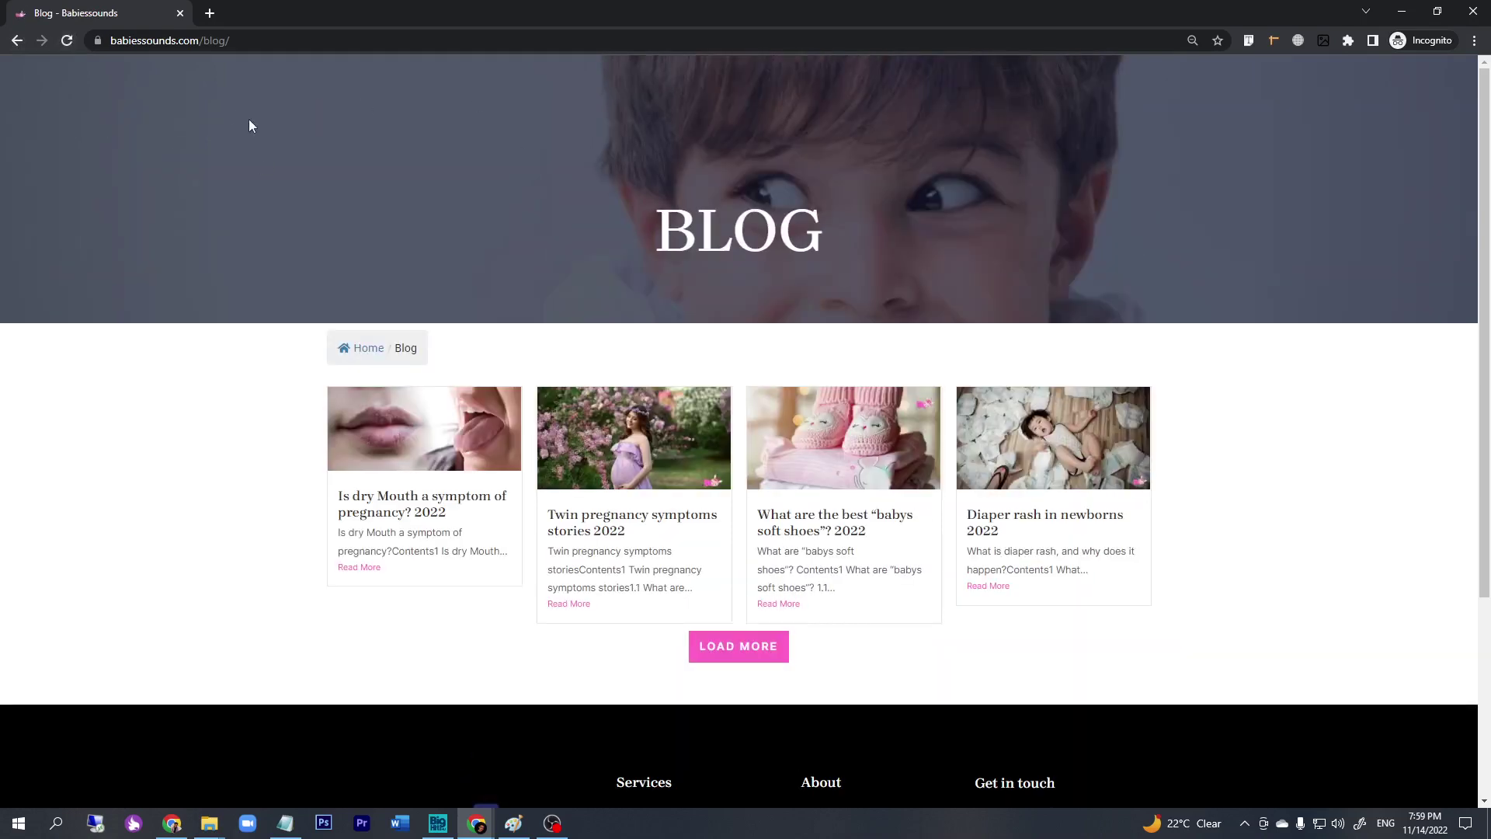
pyautogui.doubleClick(216, 40)
pyautogui.press('BackSpace')
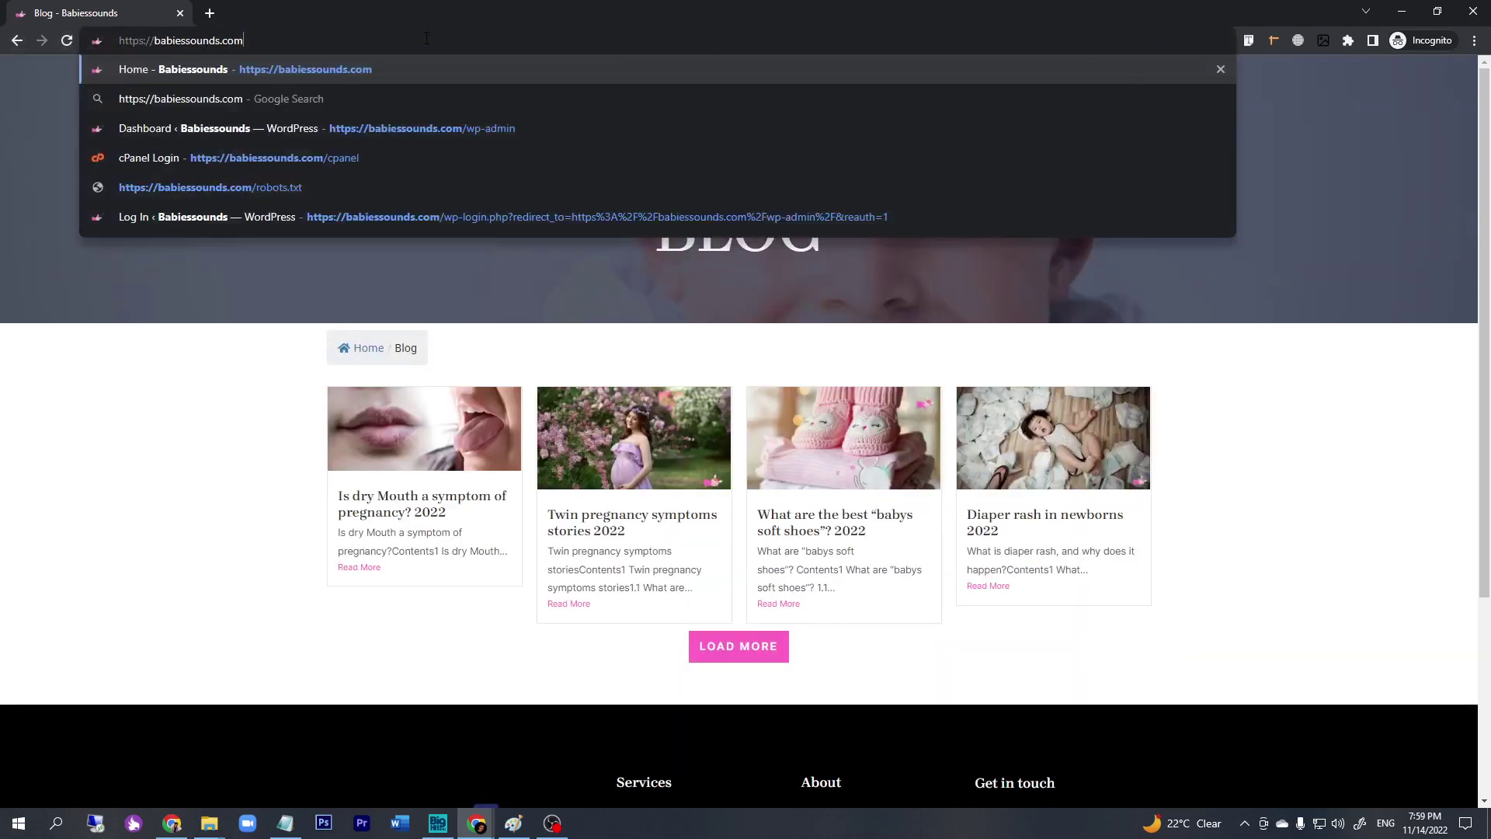
pyautogui.press('Return')
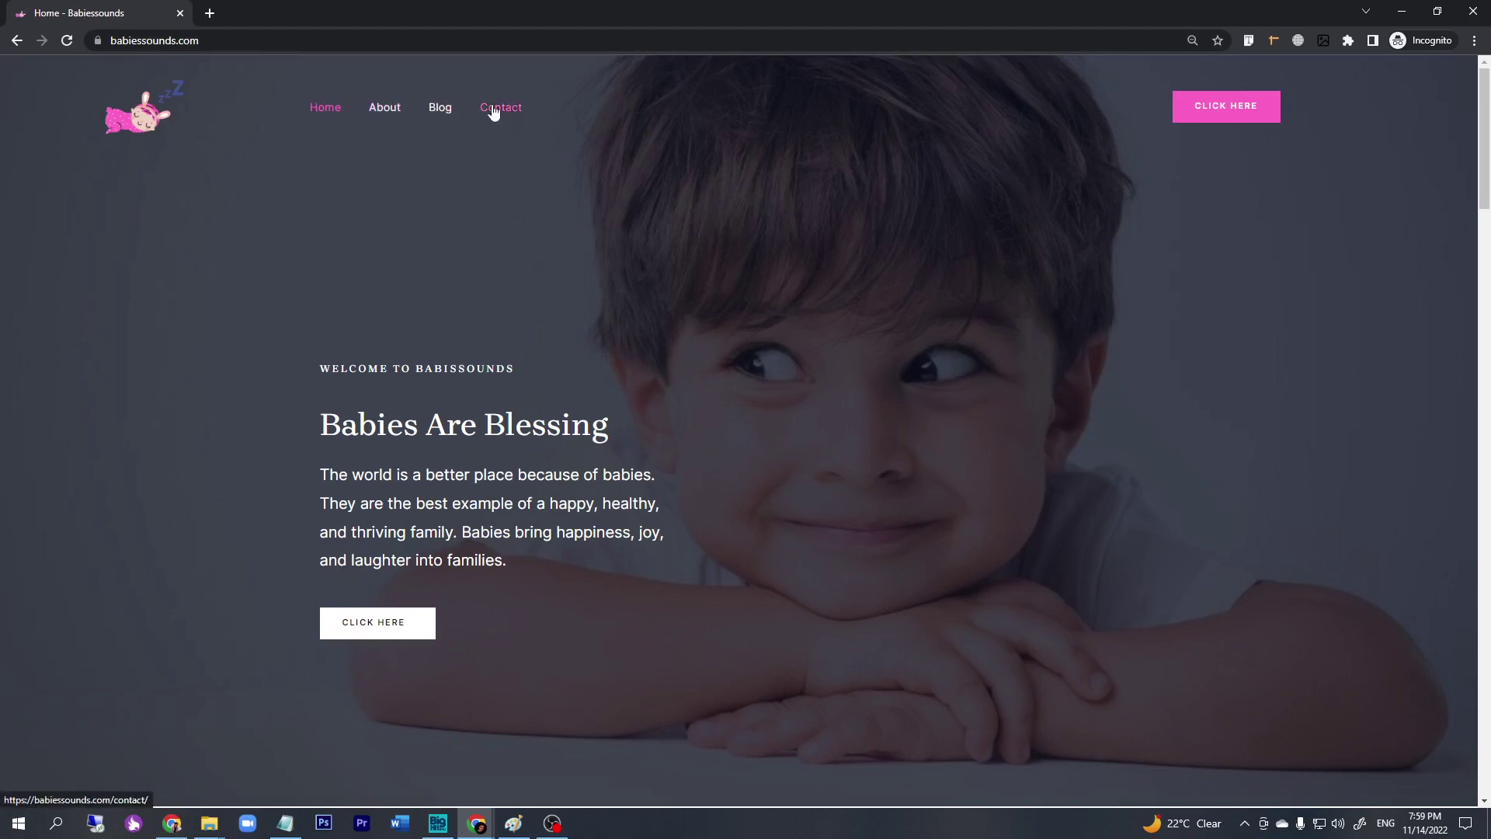
# Visit the About and Contact pages, then go back to the blog page
pyautogui.click(381, 118)
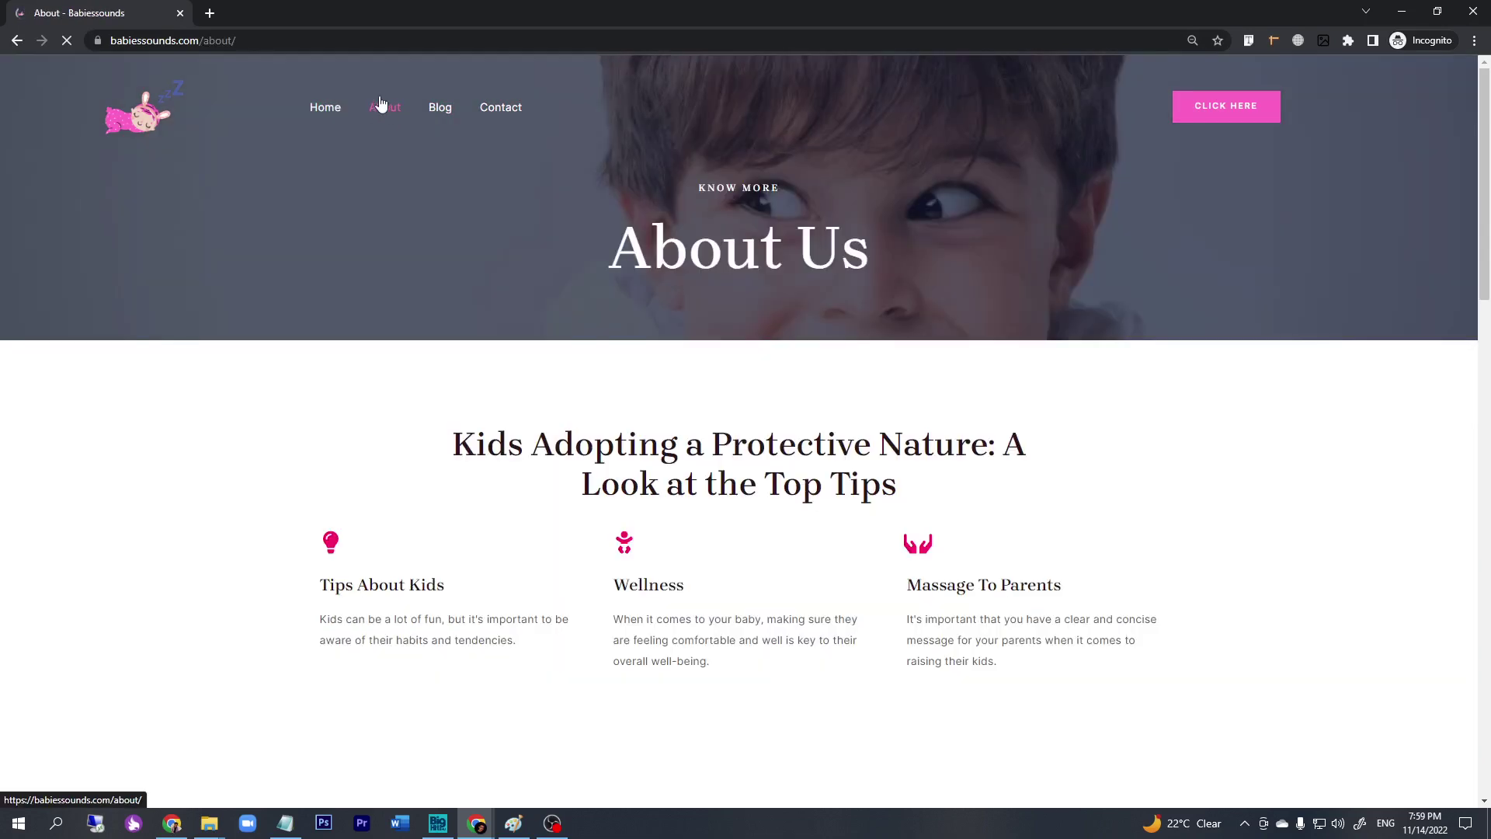
pyautogui.click(504, 119)
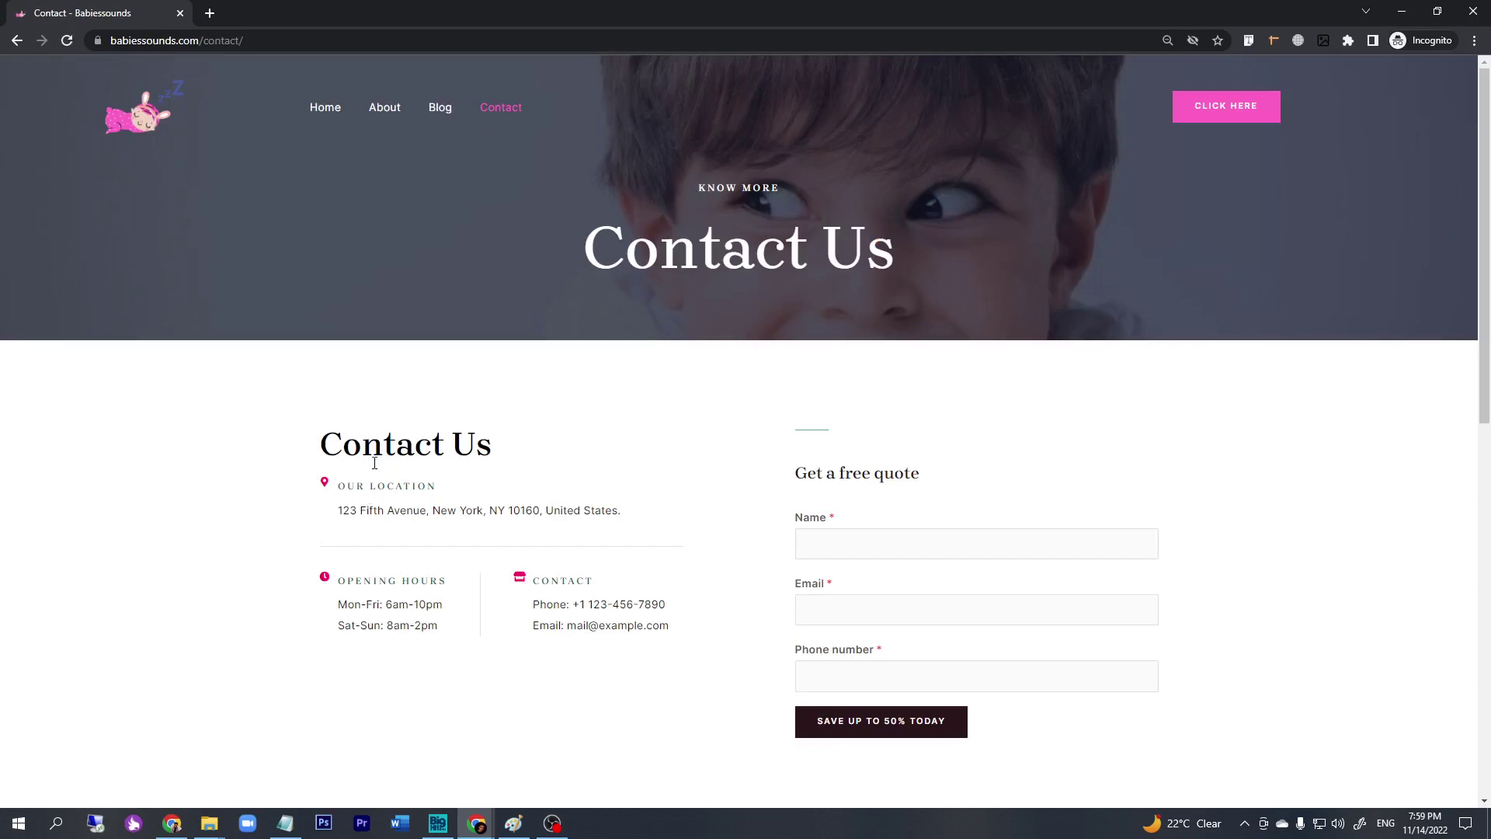
pyautogui.click(440, 111)
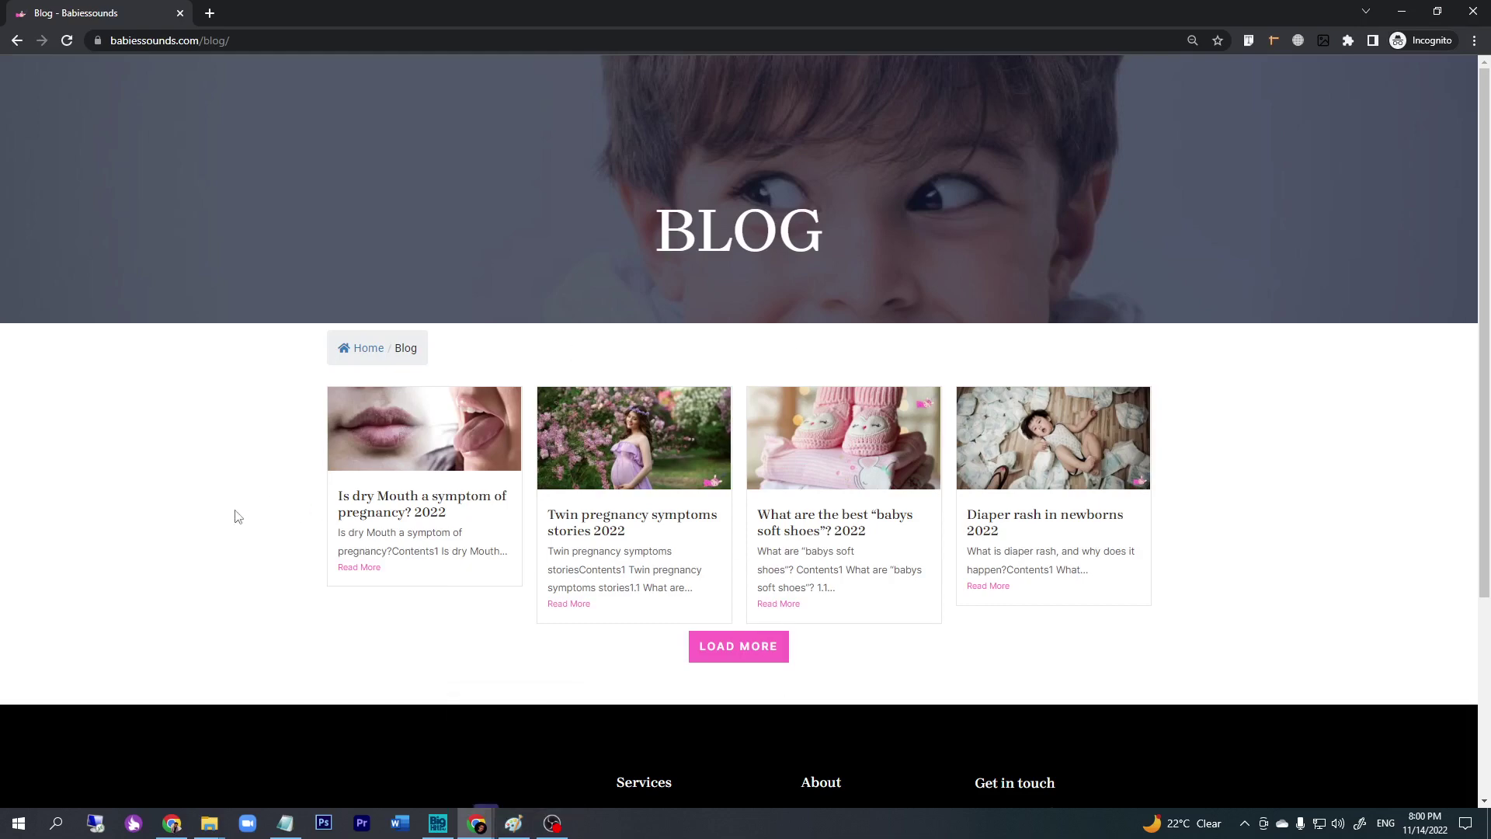
# Draw the first square outline in Paint with the Rectangle shape
pyautogui.click(515, 824)
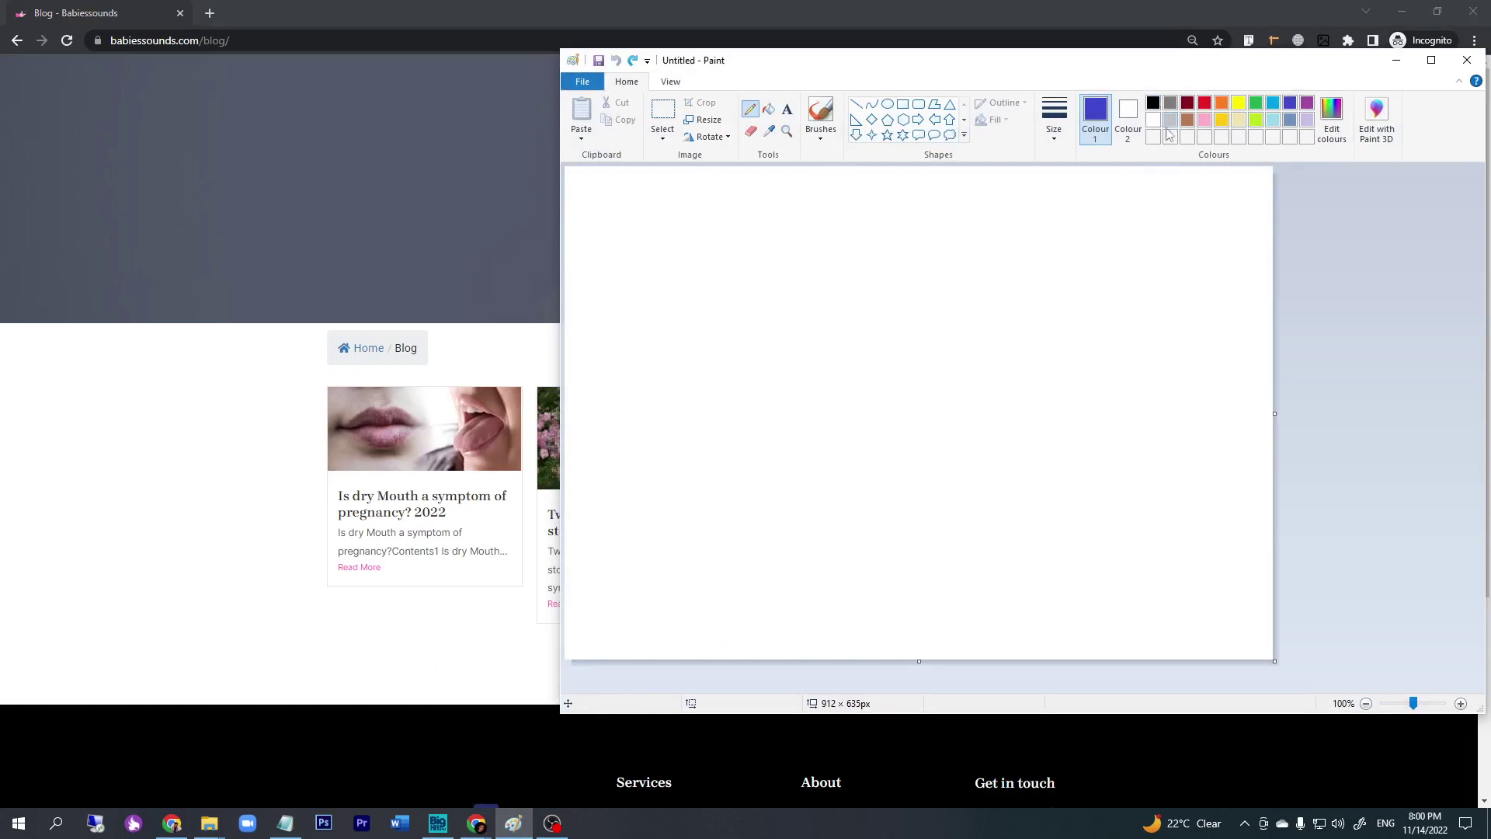
pyautogui.click(902, 103)
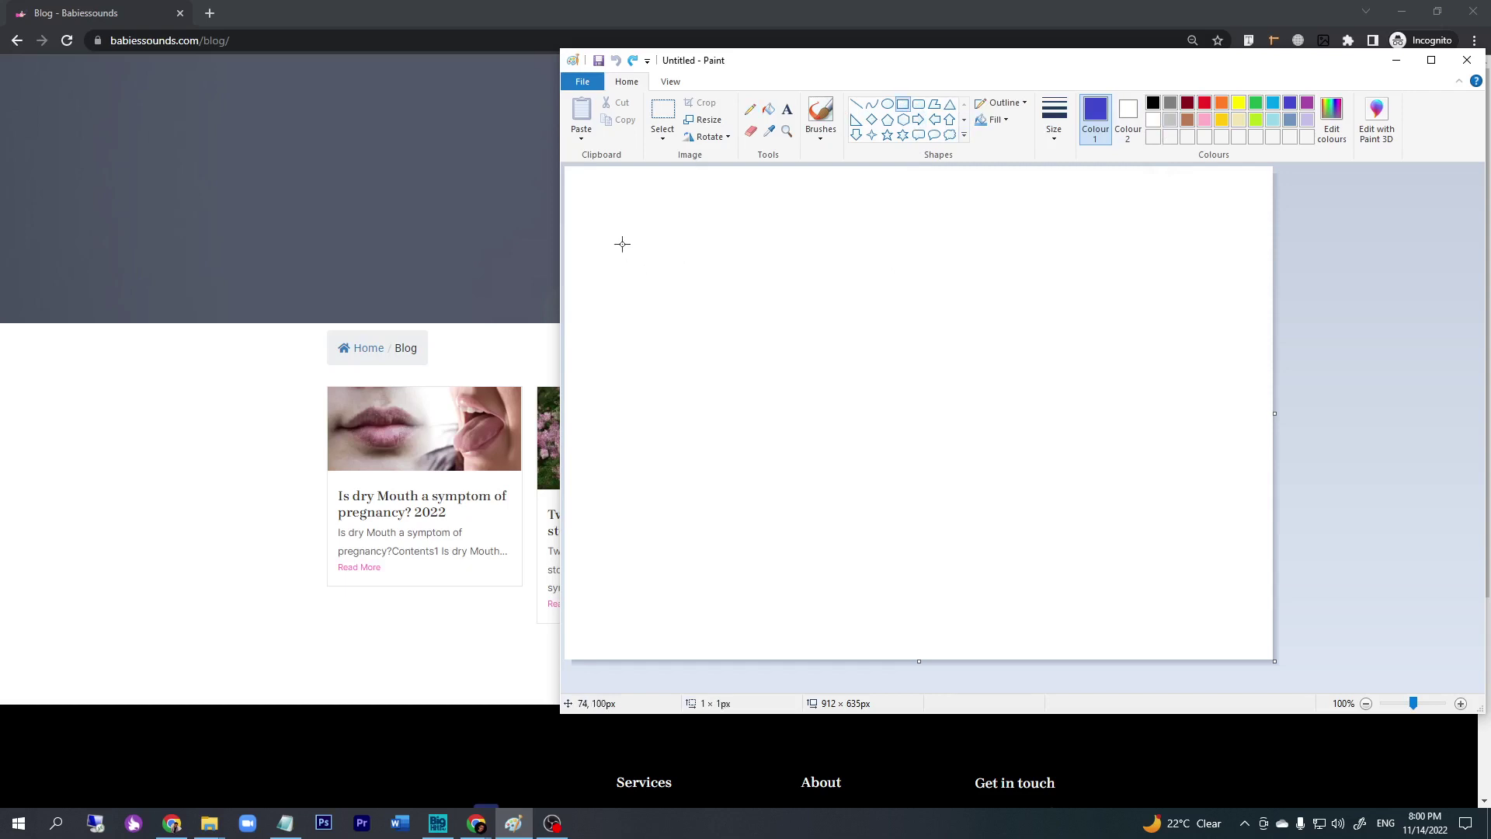
pyautogui.moveTo(622, 244); pyautogui.dragTo(772, 400)
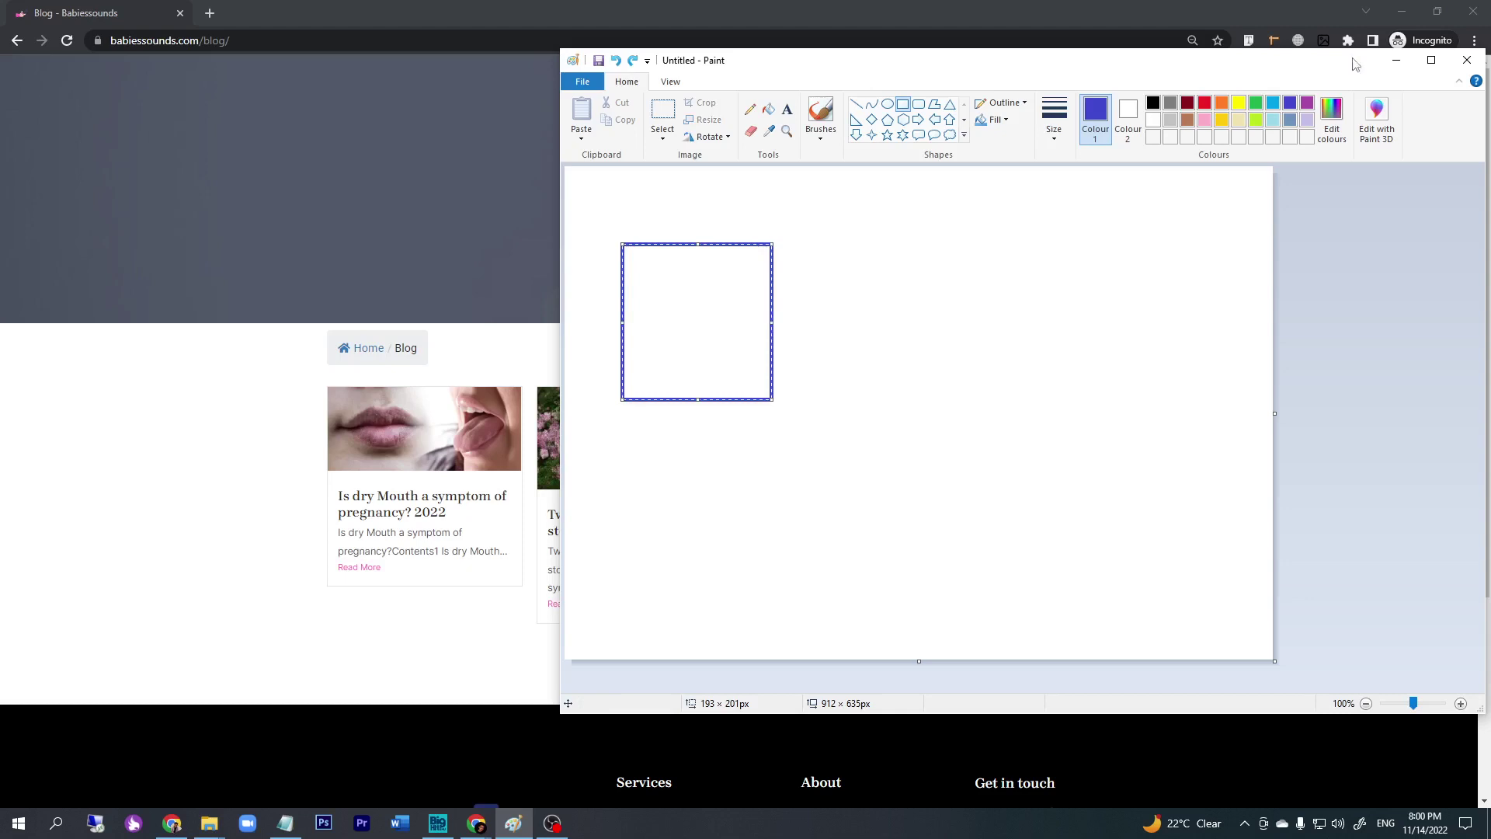
pyautogui.click(1204, 106)
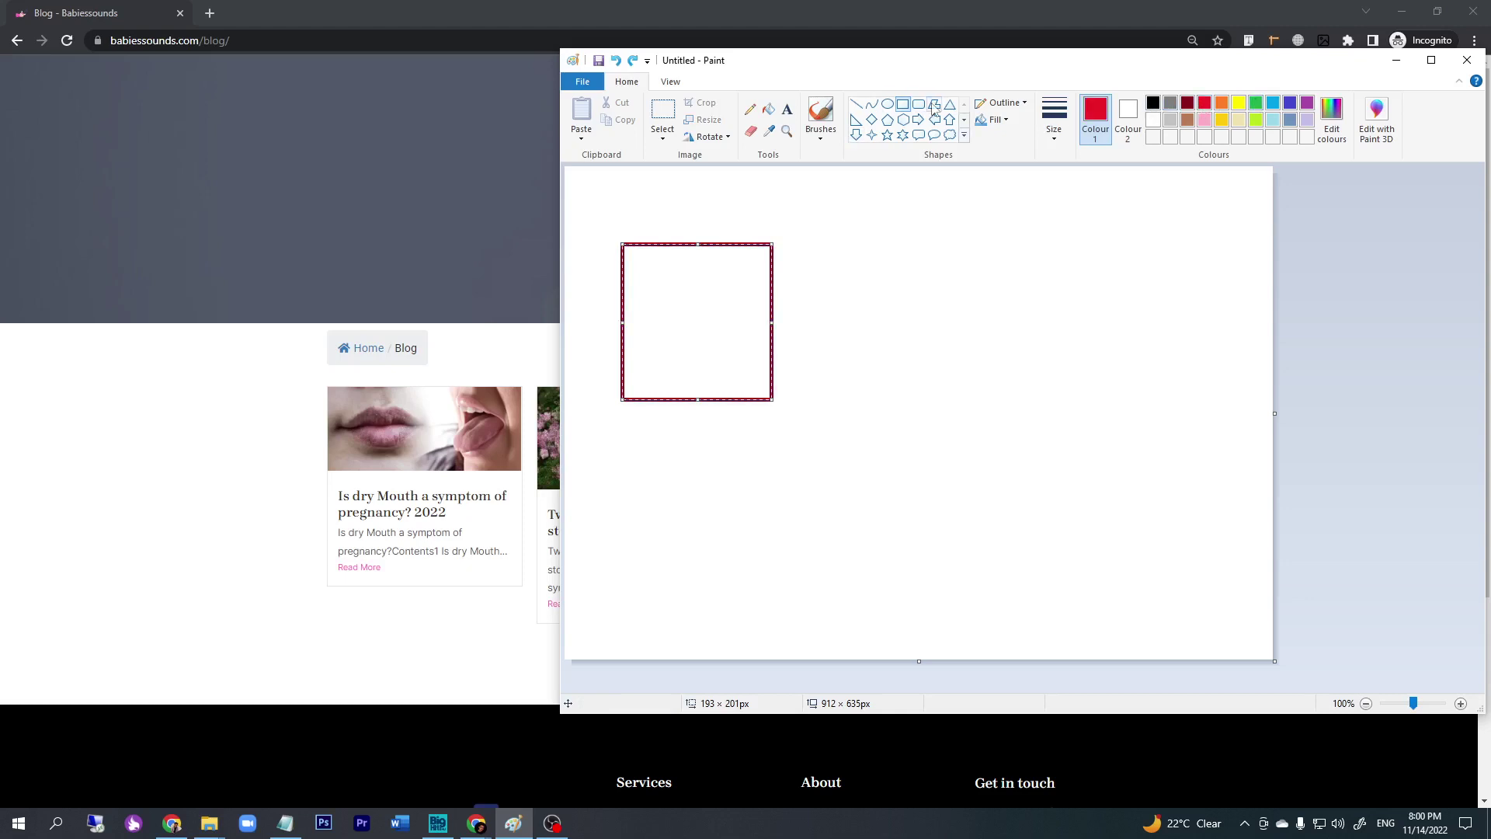
pyautogui.click(903, 105)
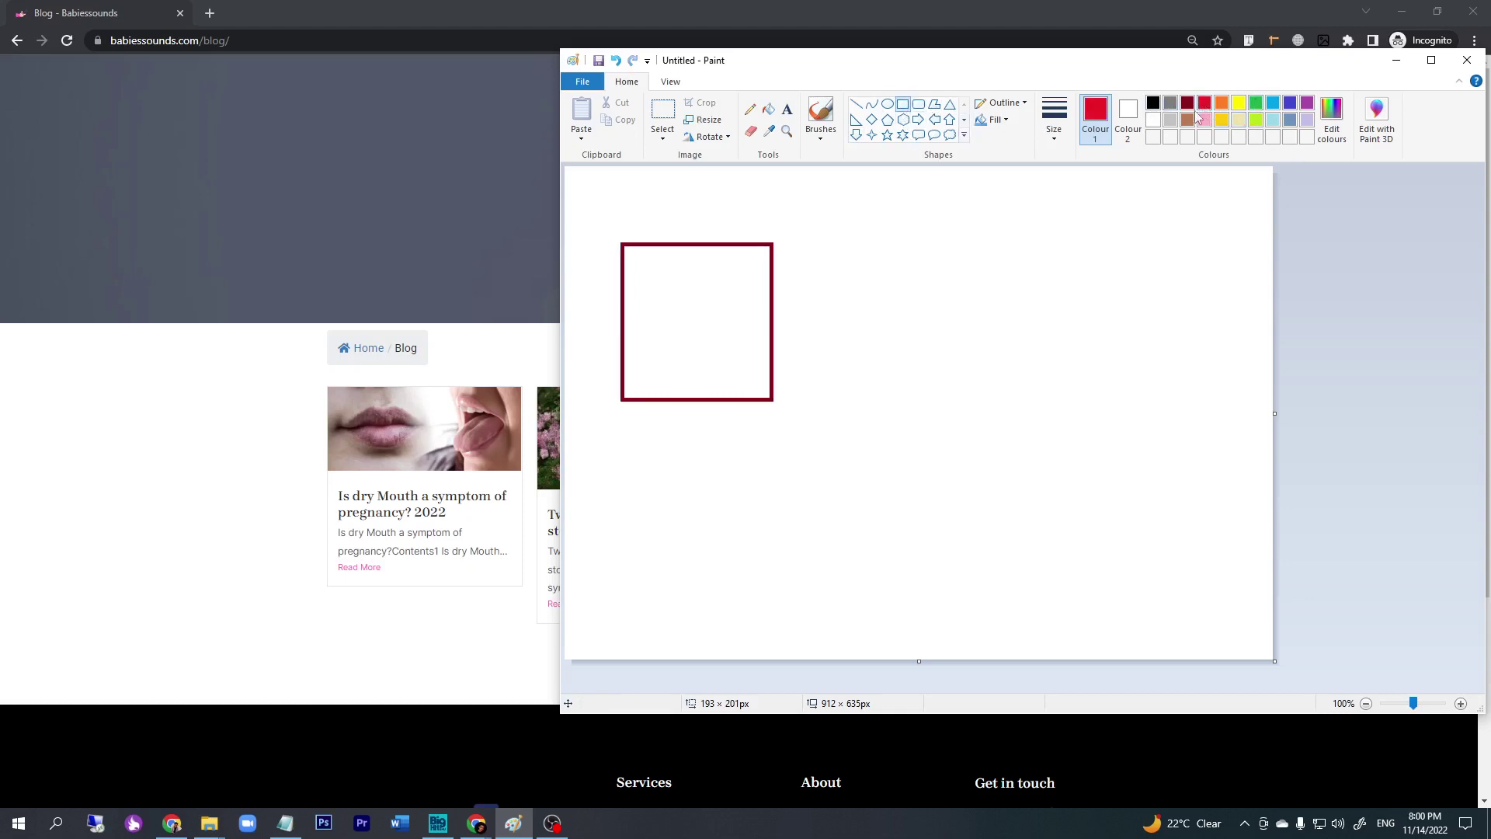
# Add a red square and a green square, each overlapping the previous one
pyautogui.moveTo(676, 281)
pyautogui.mouseDown()
pyautogui.moveTo(844, 464)
pyautogui.moveTo(853, 453)
pyautogui.mouseUp()
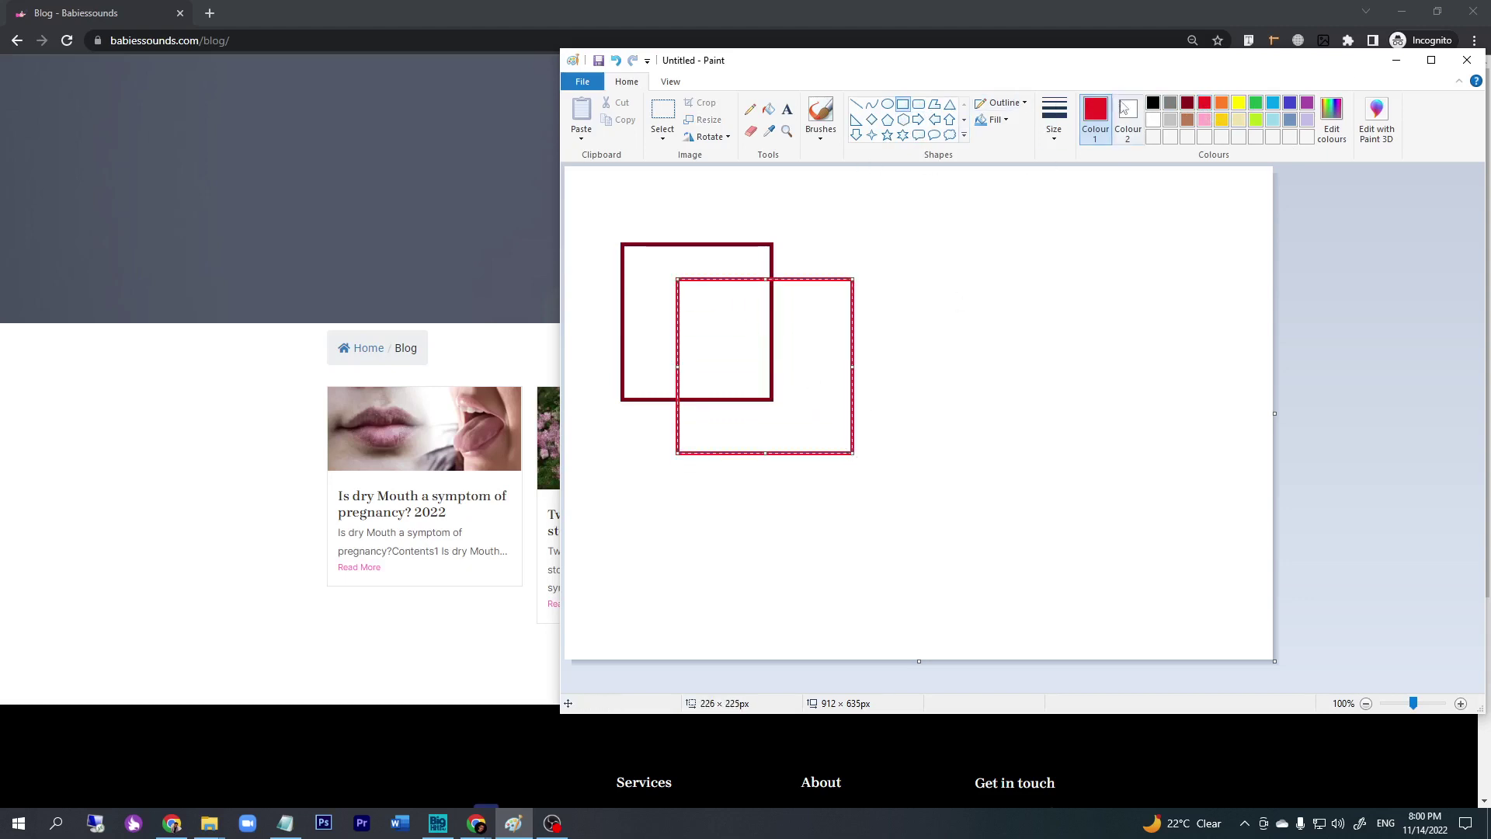
pyautogui.click(903, 104)
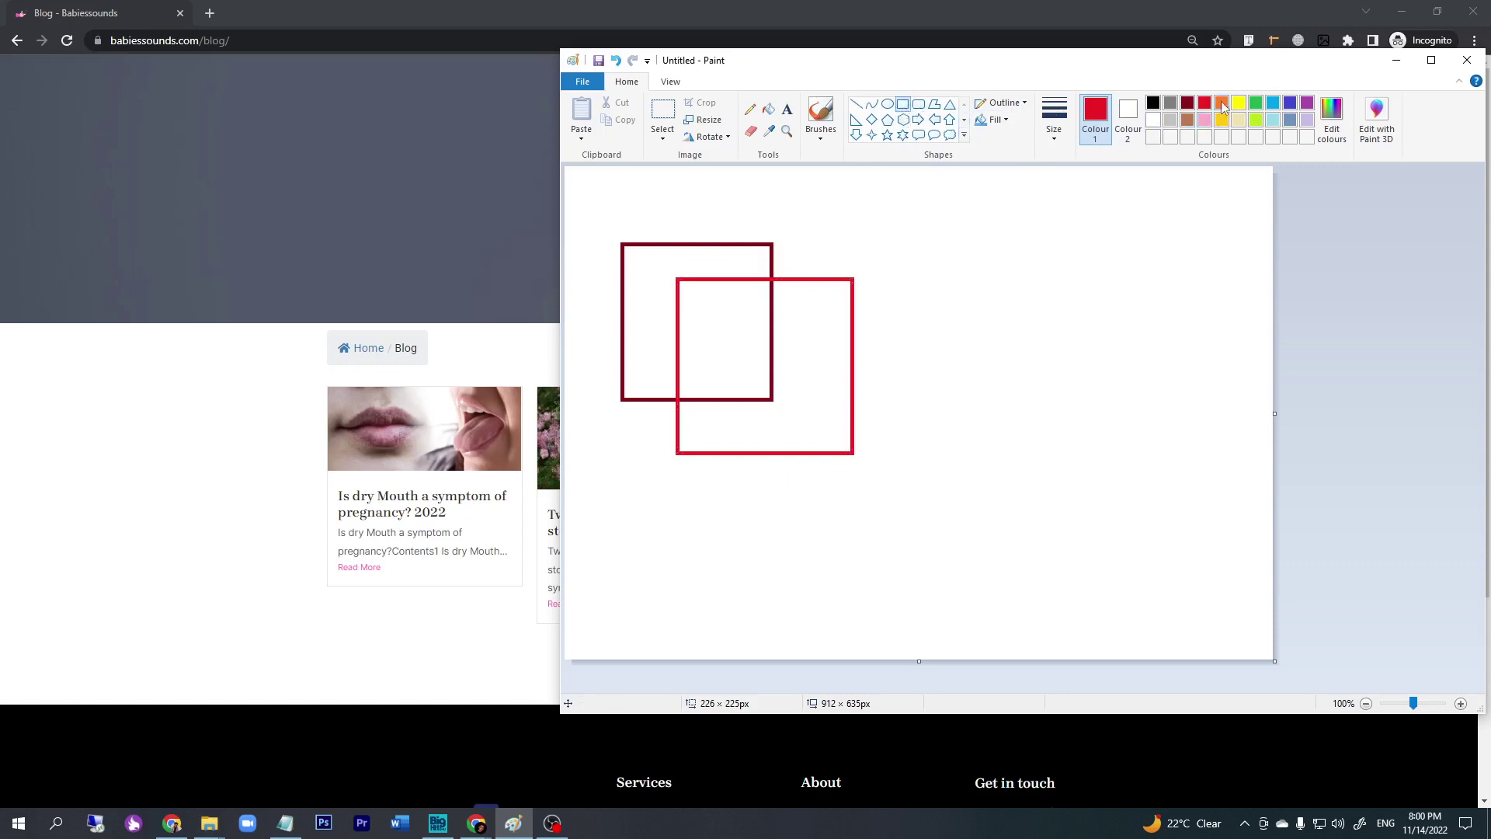
pyautogui.click(1256, 102)
pyautogui.moveTo(792, 408); pyautogui.dragTo(951, 573)
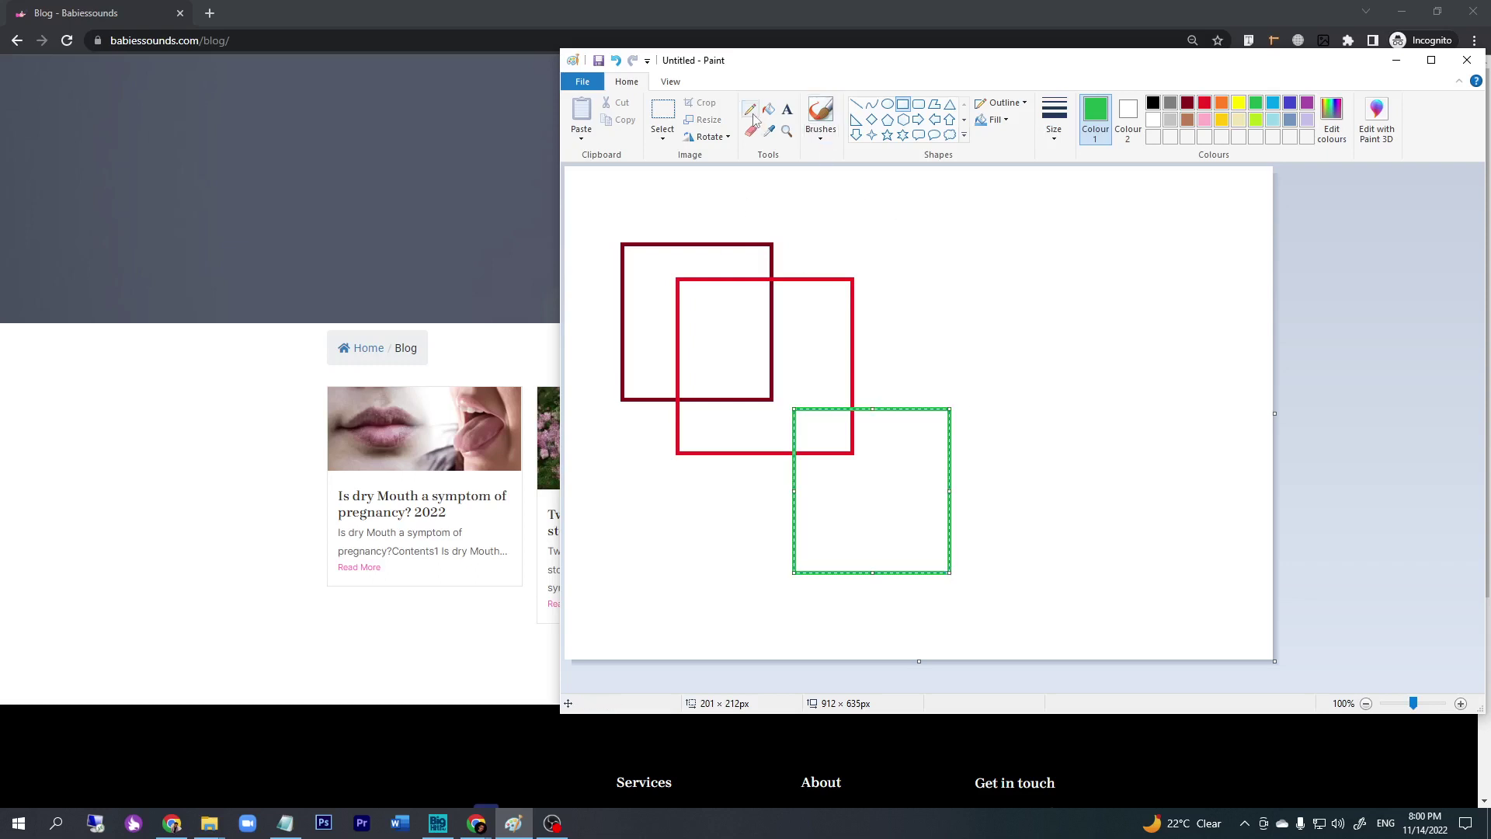
# Write the heading 'Zed index' above the squares, correcting it to a capital Z
pyautogui.click(787, 108)
pyautogui.click(874, 198)
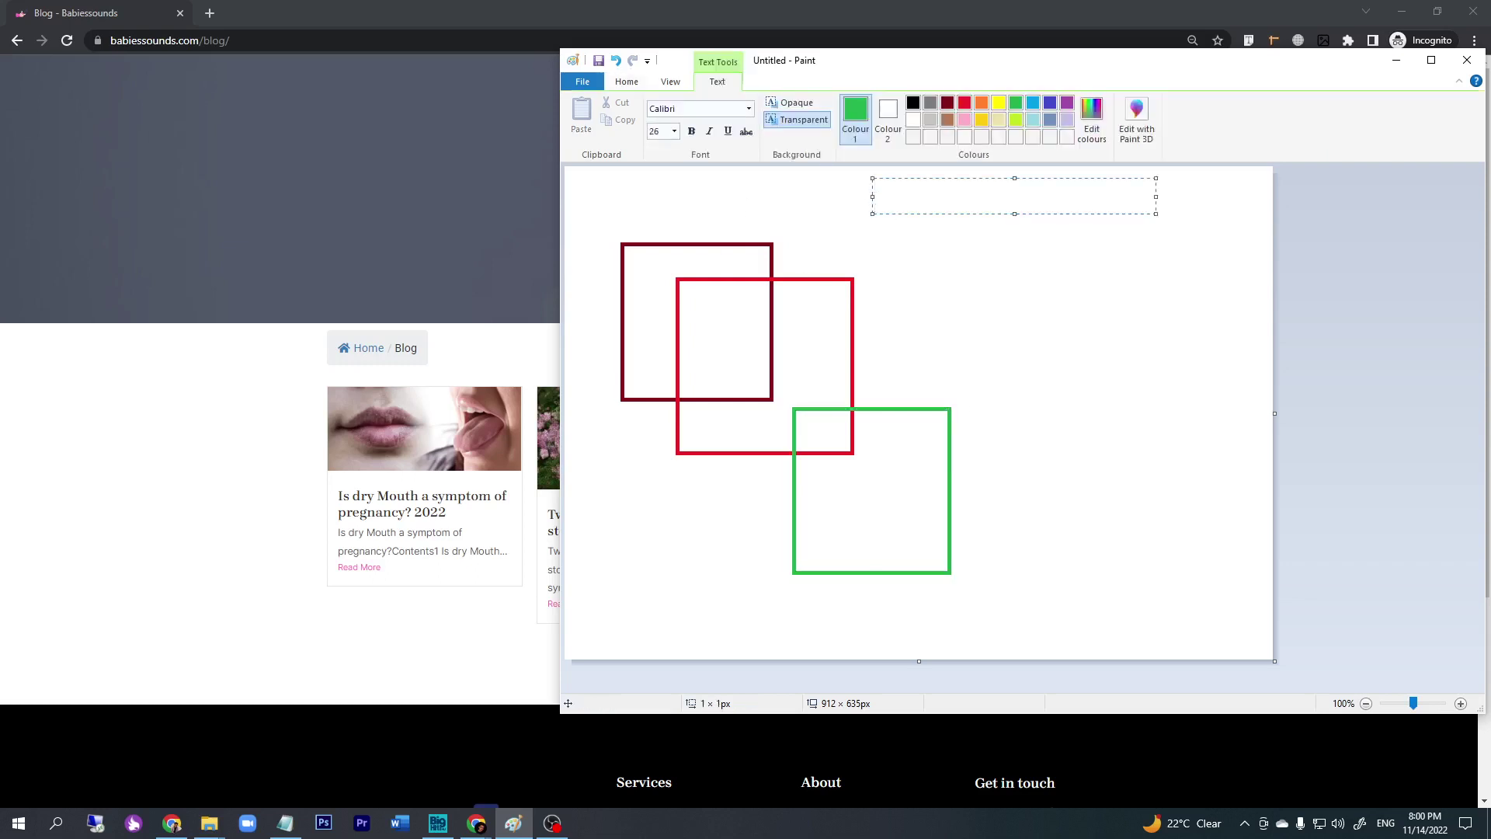
pyautogui.write('zed index')
pyautogui.click(887, 197)
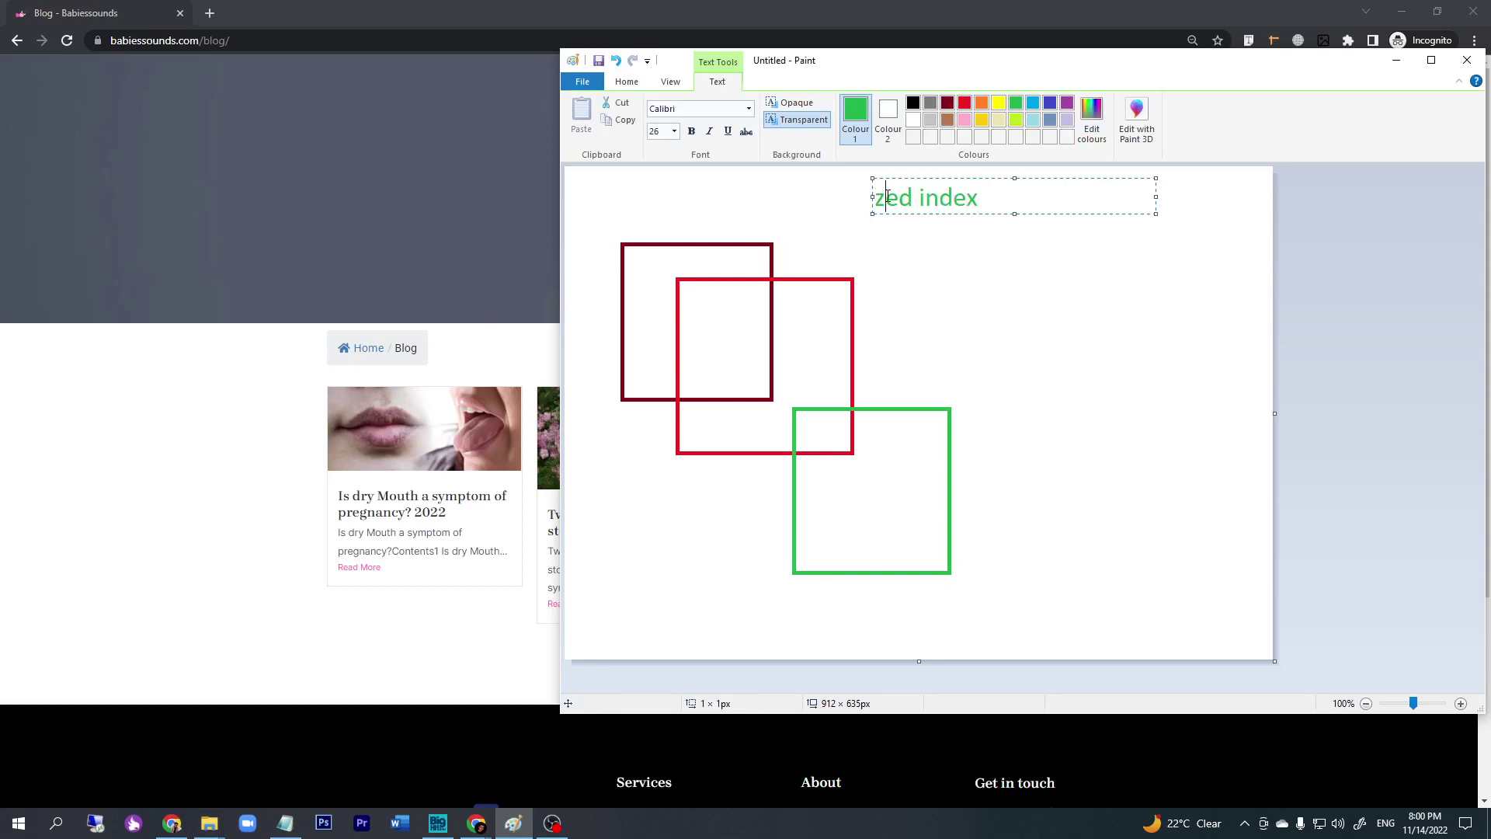
pyautogui.press('BackSpace')
pyautogui.write('Z')
# Commit the heading and pencil green labels 1 and 3 on the squares
pyautogui.click(628, 291)
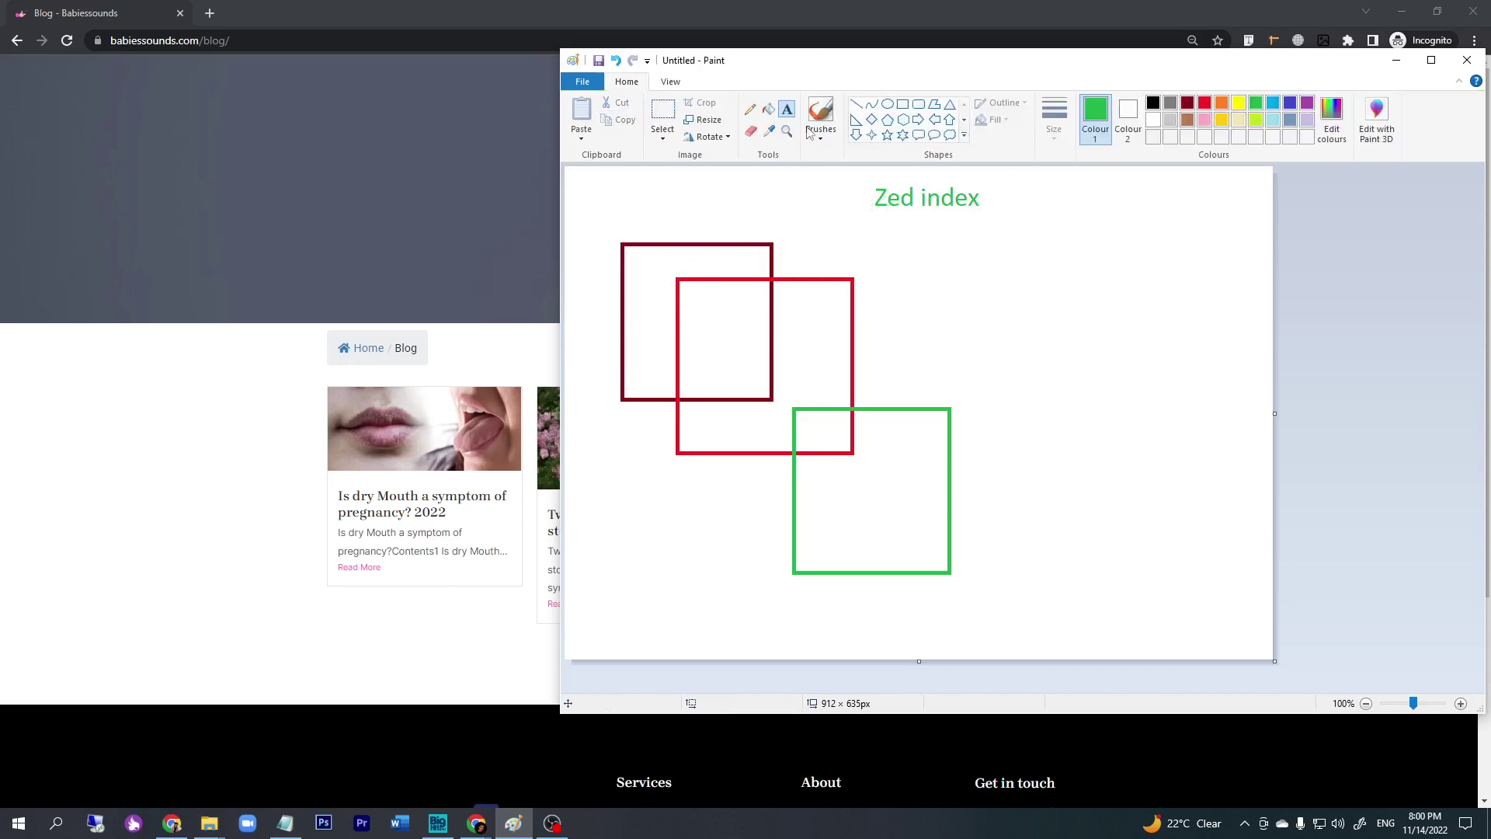
pyautogui.click(749, 108)
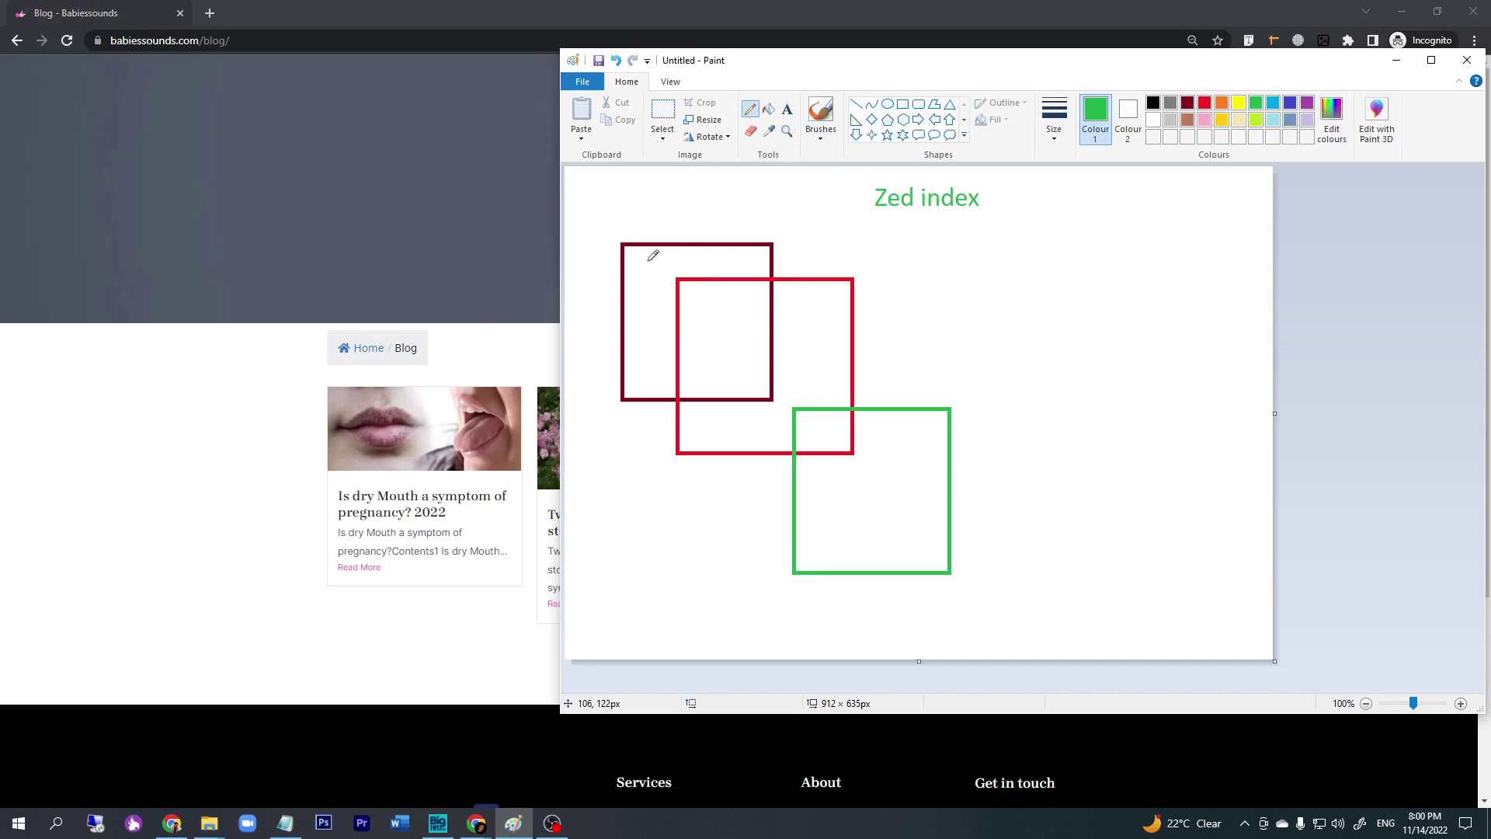
pyautogui.moveTo(640, 259); pyautogui.dragTo(723, 313)
pyautogui.moveTo(839, 491); pyautogui.dragTo(869, 503)
# Underline the heading, circle label 1 with an arrow, and mark the red and green squares
pyautogui.moveTo(863, 212); pyautogui.dragTo(1006, 211)
pyautogui.moveTo(656, 252); pyautogui.dragTo(675, 254)
pyautogui.moveTo(679, 267); pyautogui.dragTo(728, 270)
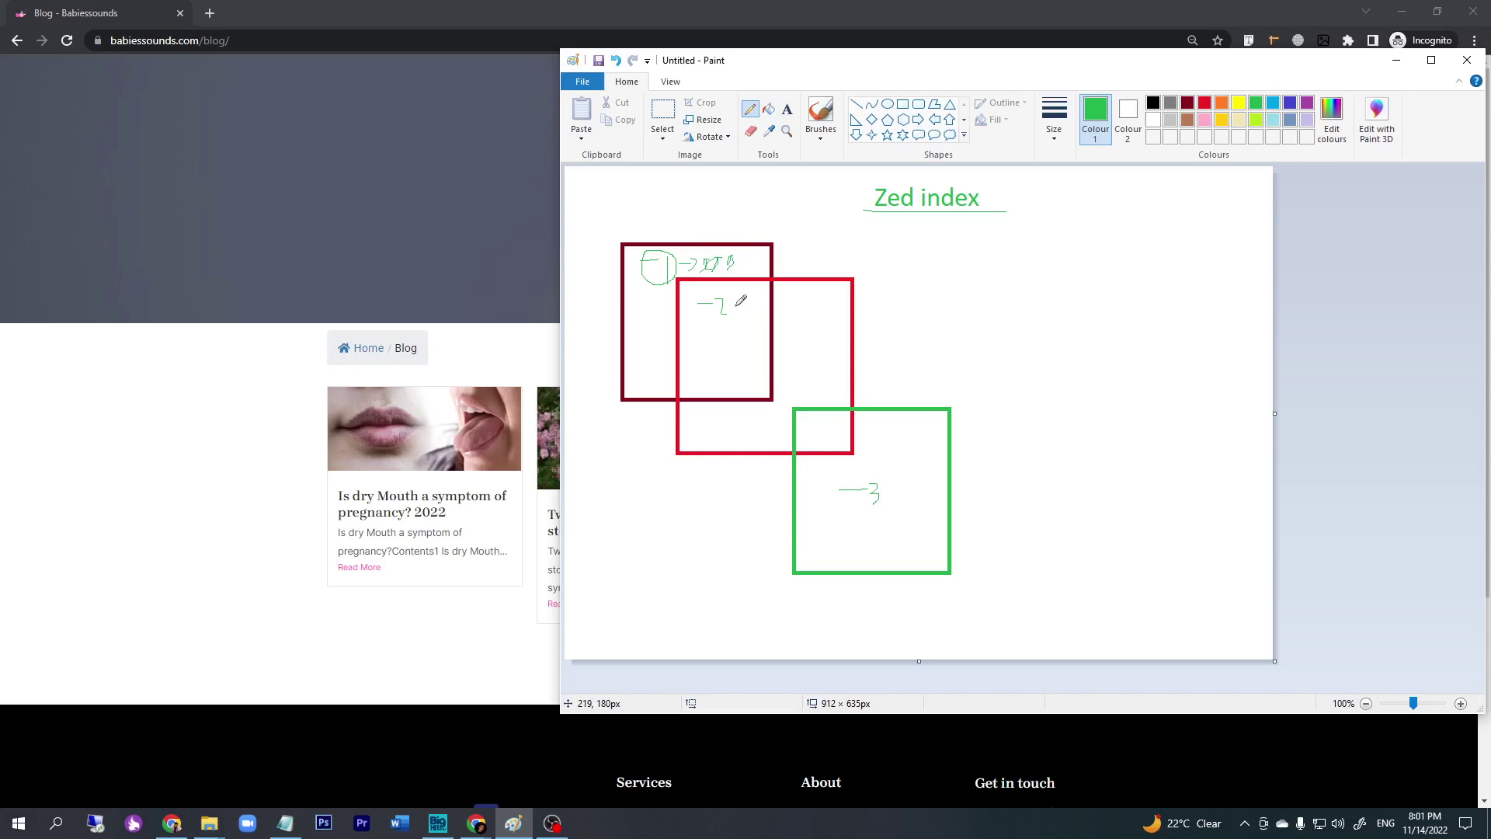
pyautogui.moveTo(722, 428); pyautogui.dragTo(773, 427)
pyautogui.moveTo(836, 530); pyautogui.dragTo(860, 531)
# Exit the Elementor editor and list Header templates in Theme Builder, showing Elementor Header #1104
pyautogui.click(479, 825)
pyautogui.click(417, 763)
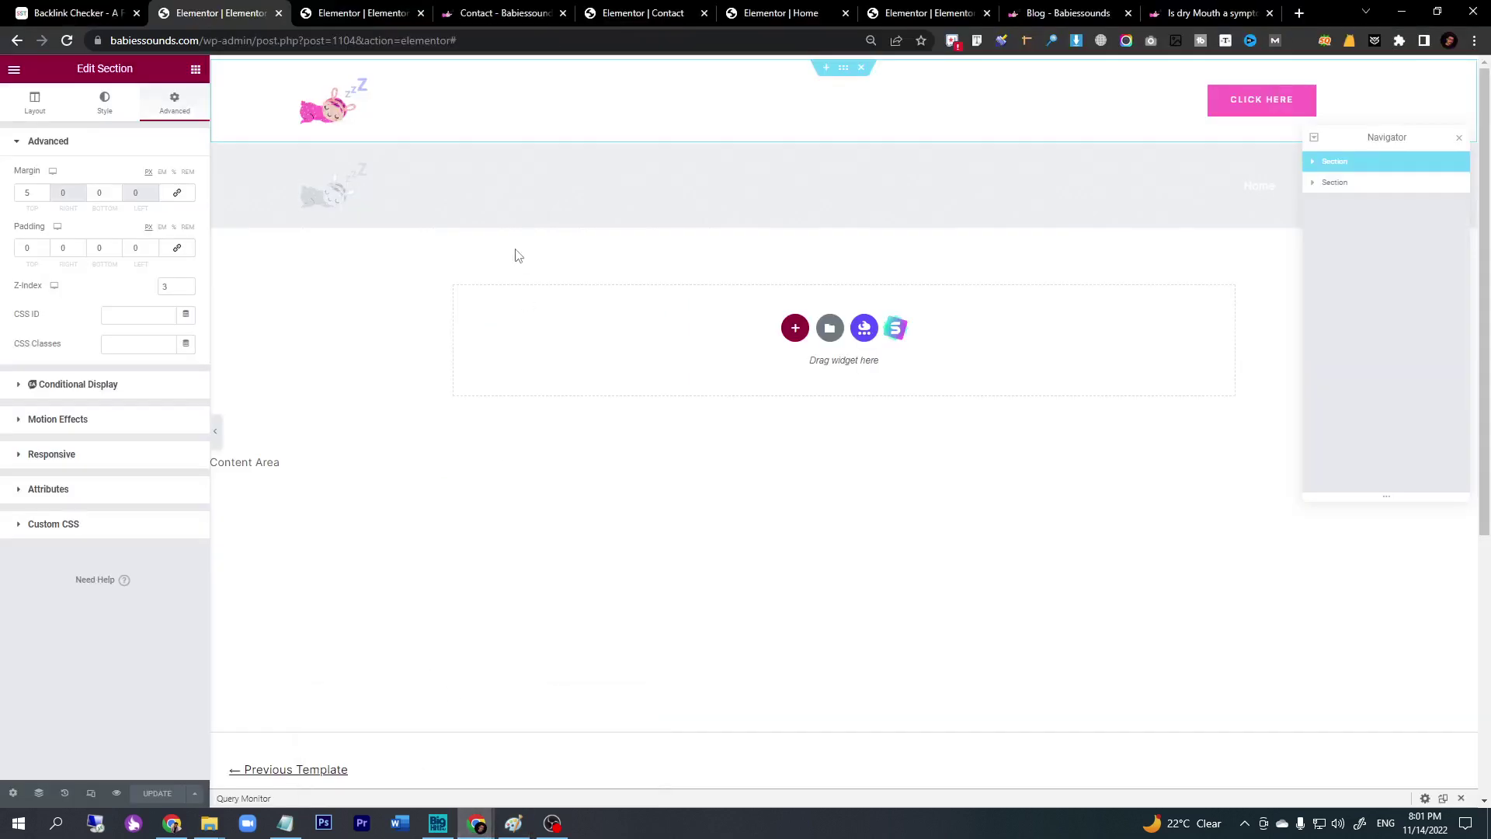
pyautogui.click(15, 68)
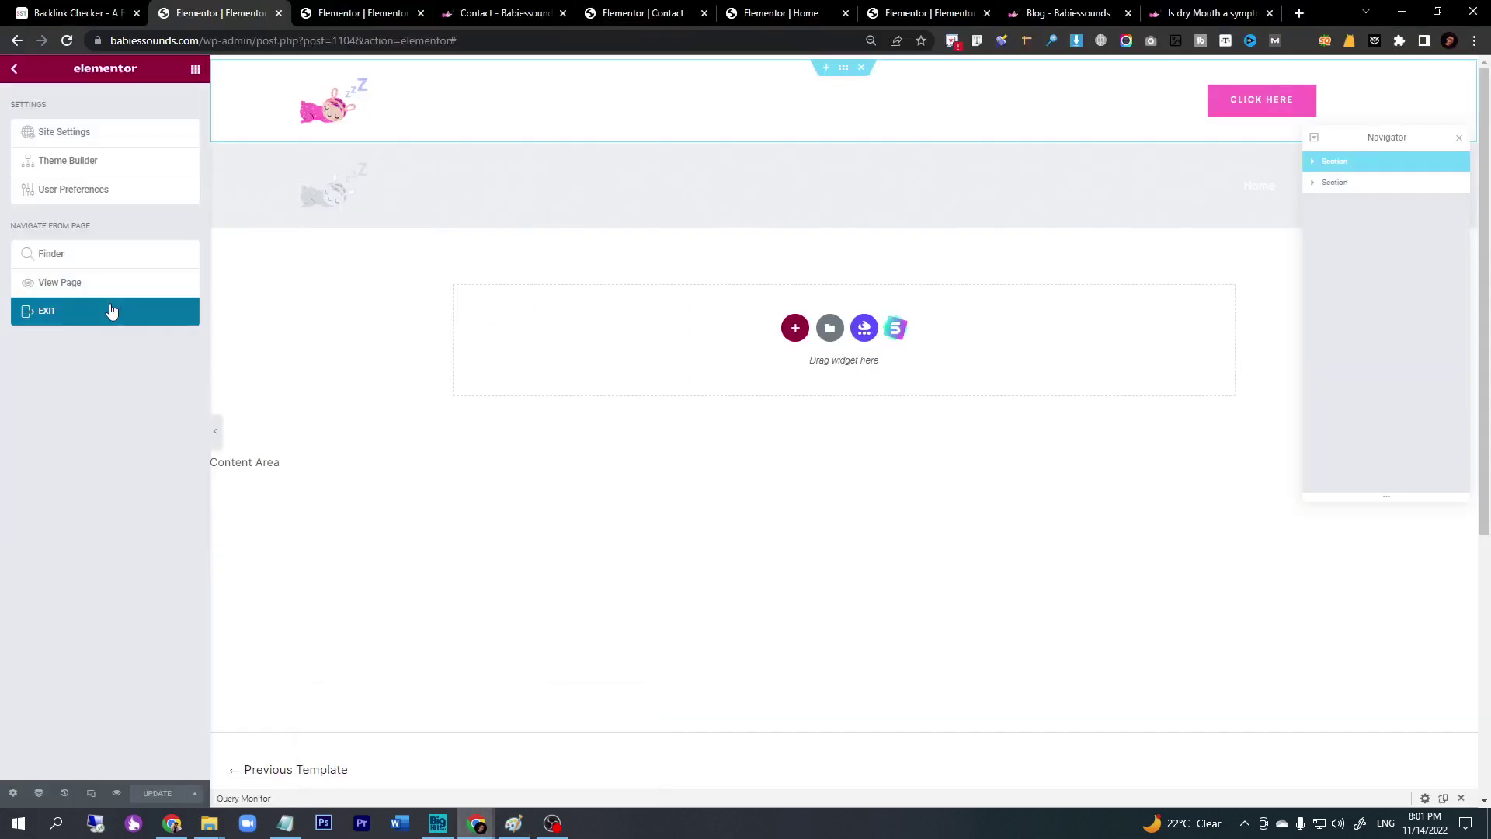
pyautogui.click(111, 311)
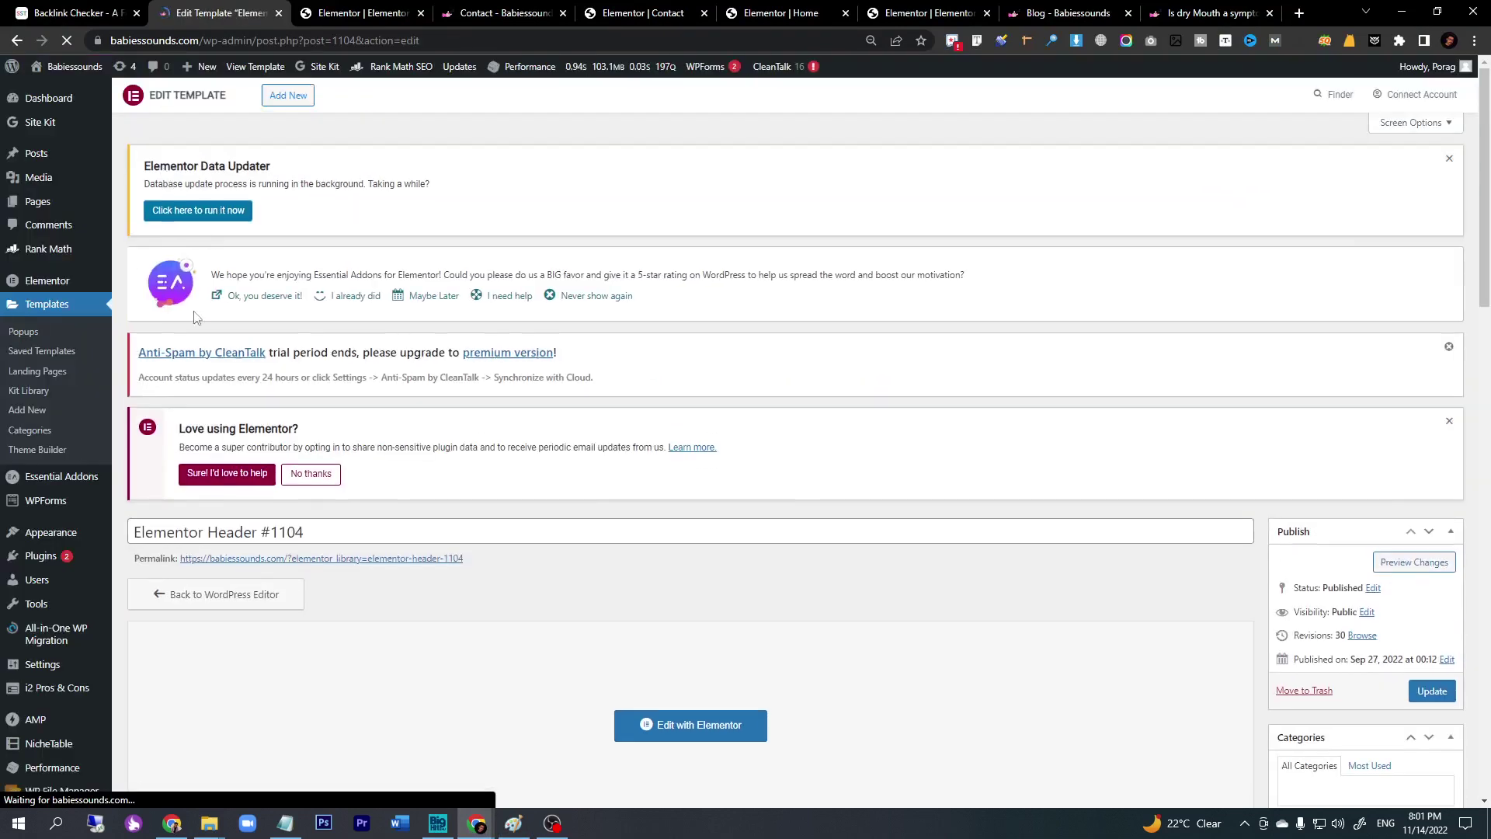
pyautogui.click(50, 450)
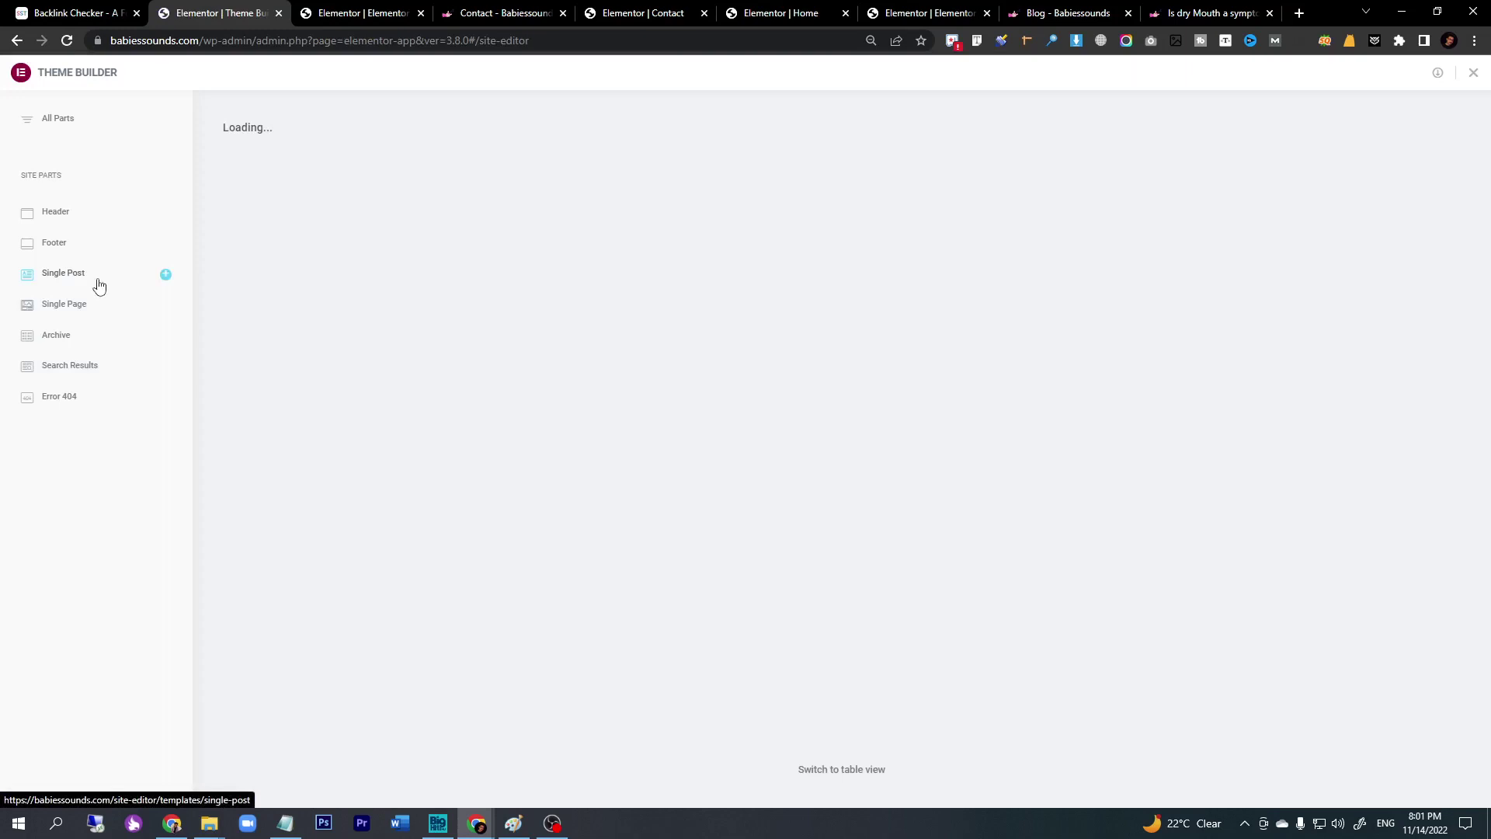
pyautogui.click(76, 223)
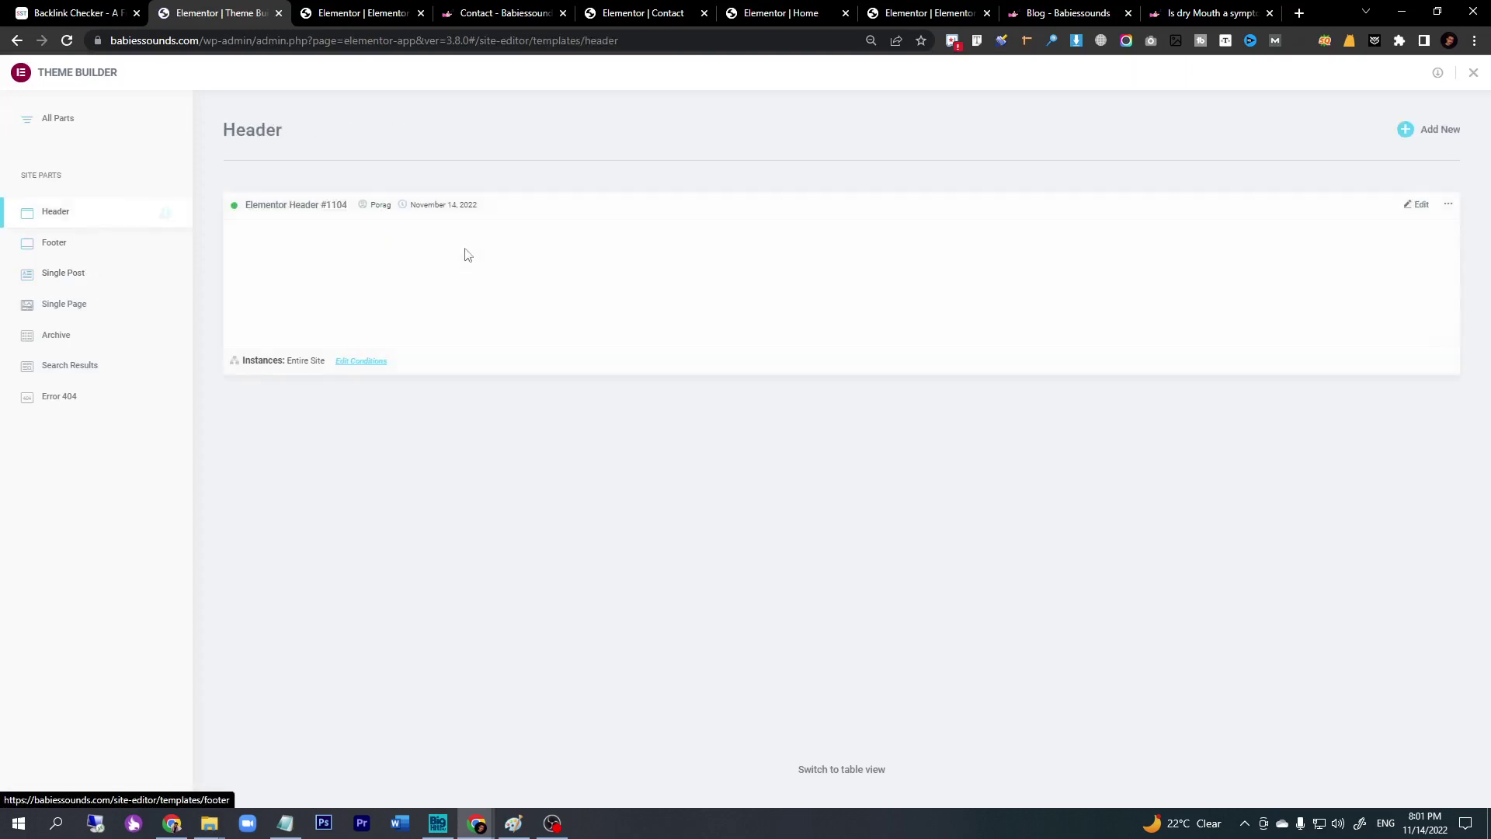
# Edit Elementor Header #1104 and change the first section's Z-Index from 3 to 999
pyautogui.click(1420, 207)
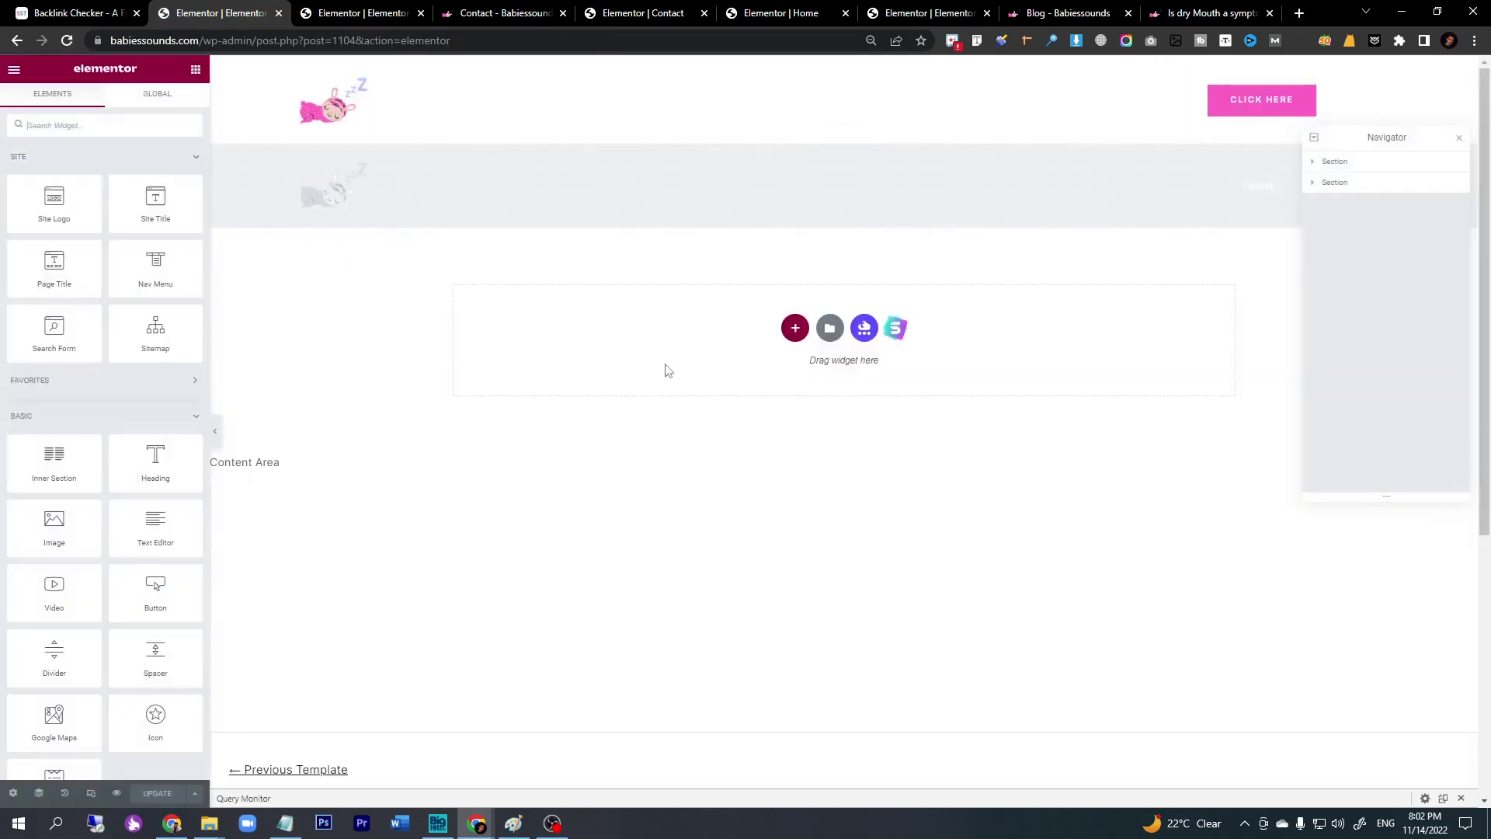
pyautogui.moveTo(843, 99)
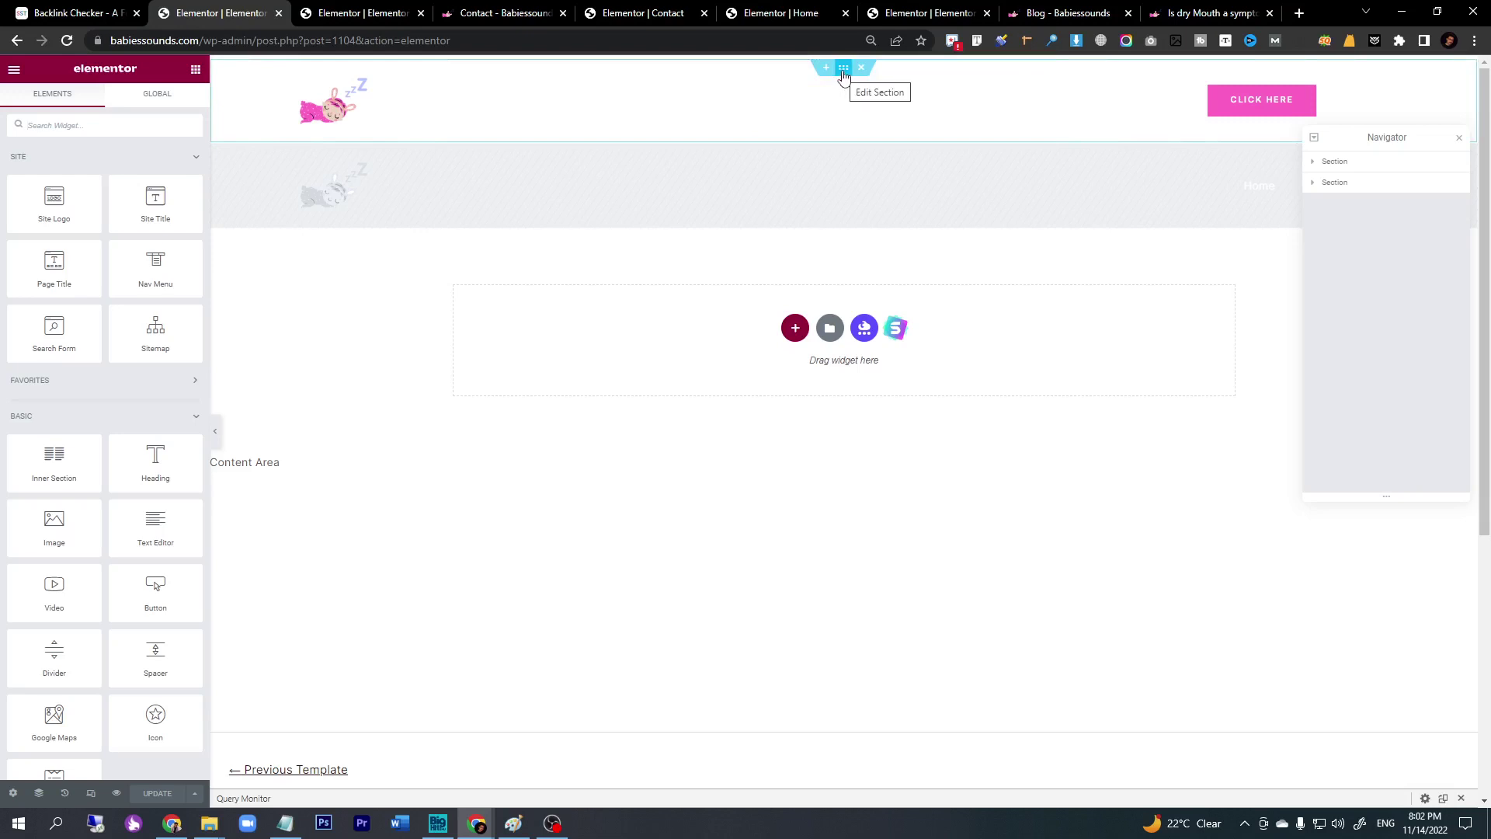
pyautogui.click(845, 67)
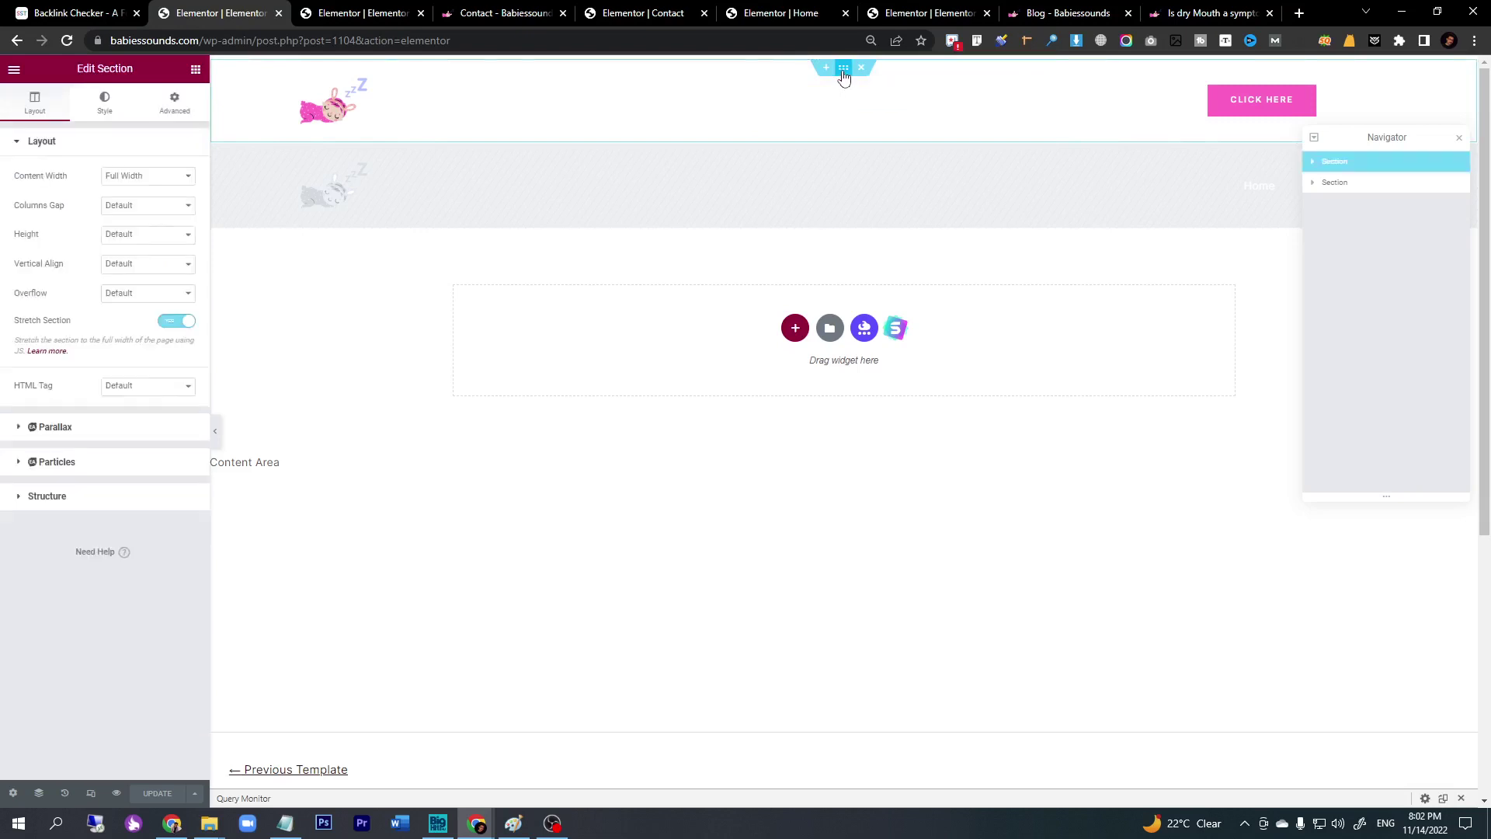
pyautogui.click(176, 107)
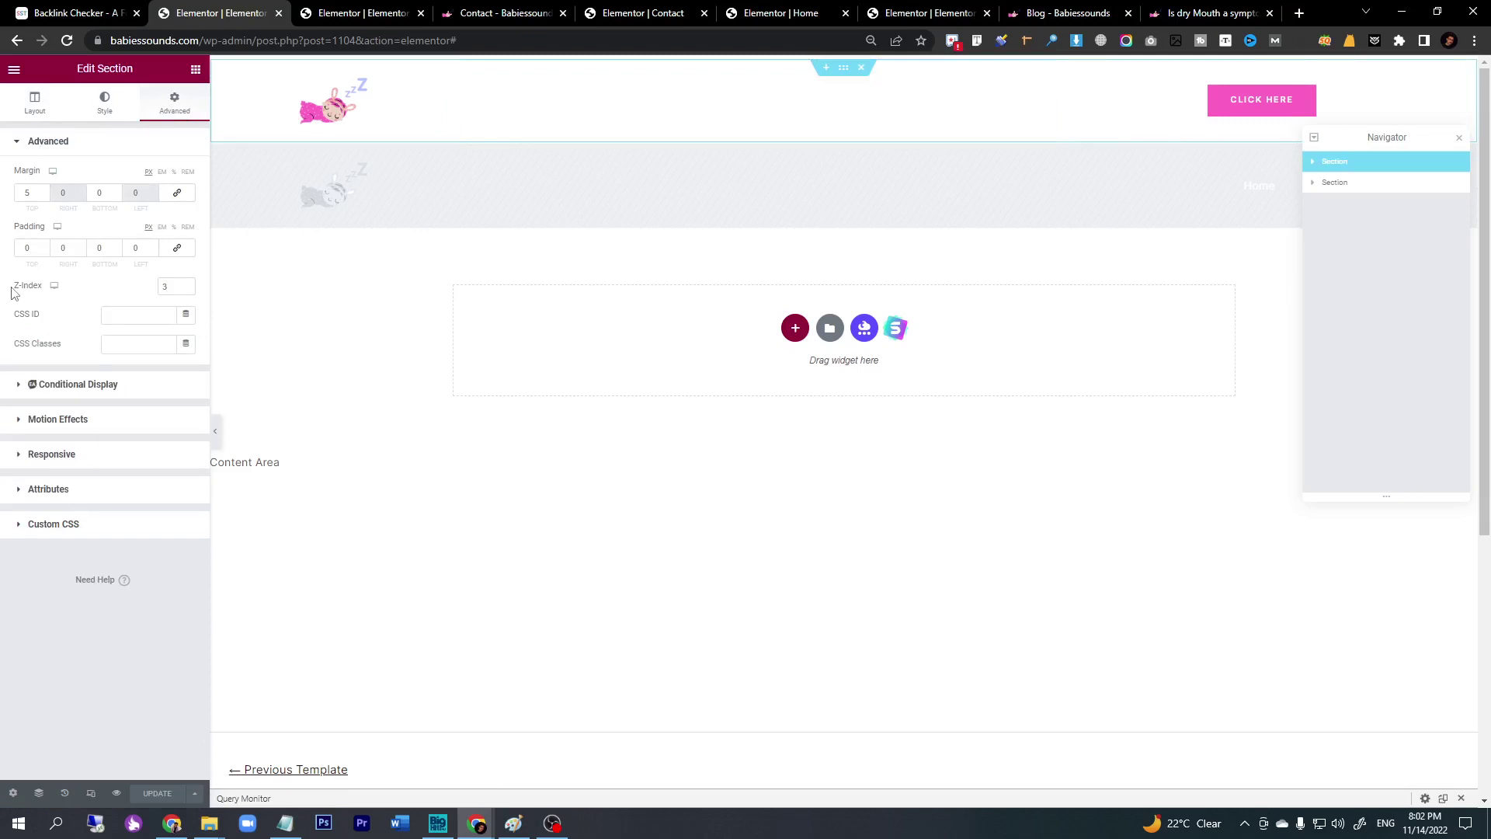
pyautogui.doubleClick(173, 287)
pyautogui.write('999')
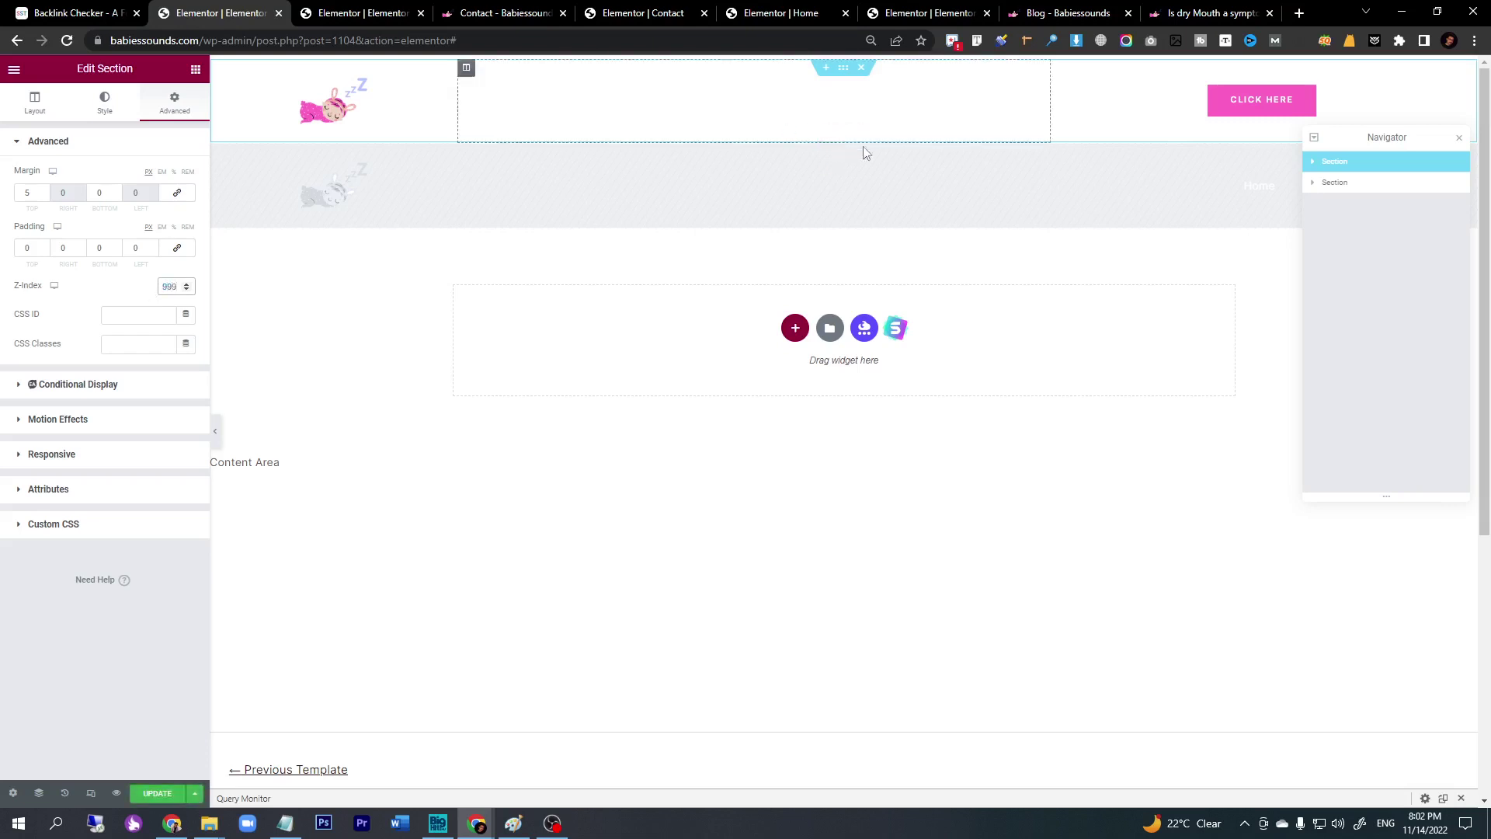
pyautogui.click(1334, 182)
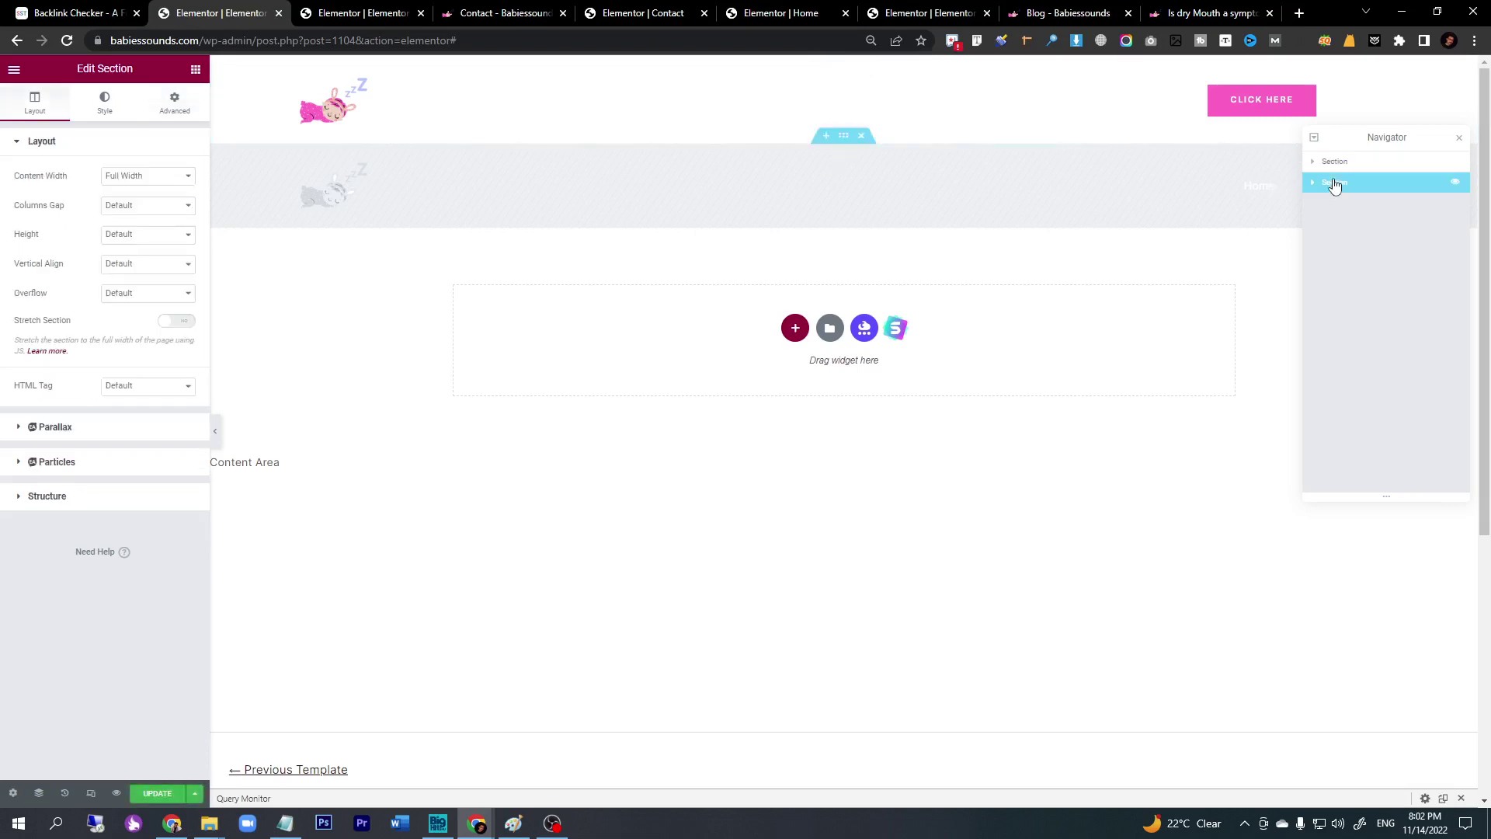
# Set the second section's Z-Index to 999 and save the template with Update
pyautogui.click(177, 105)
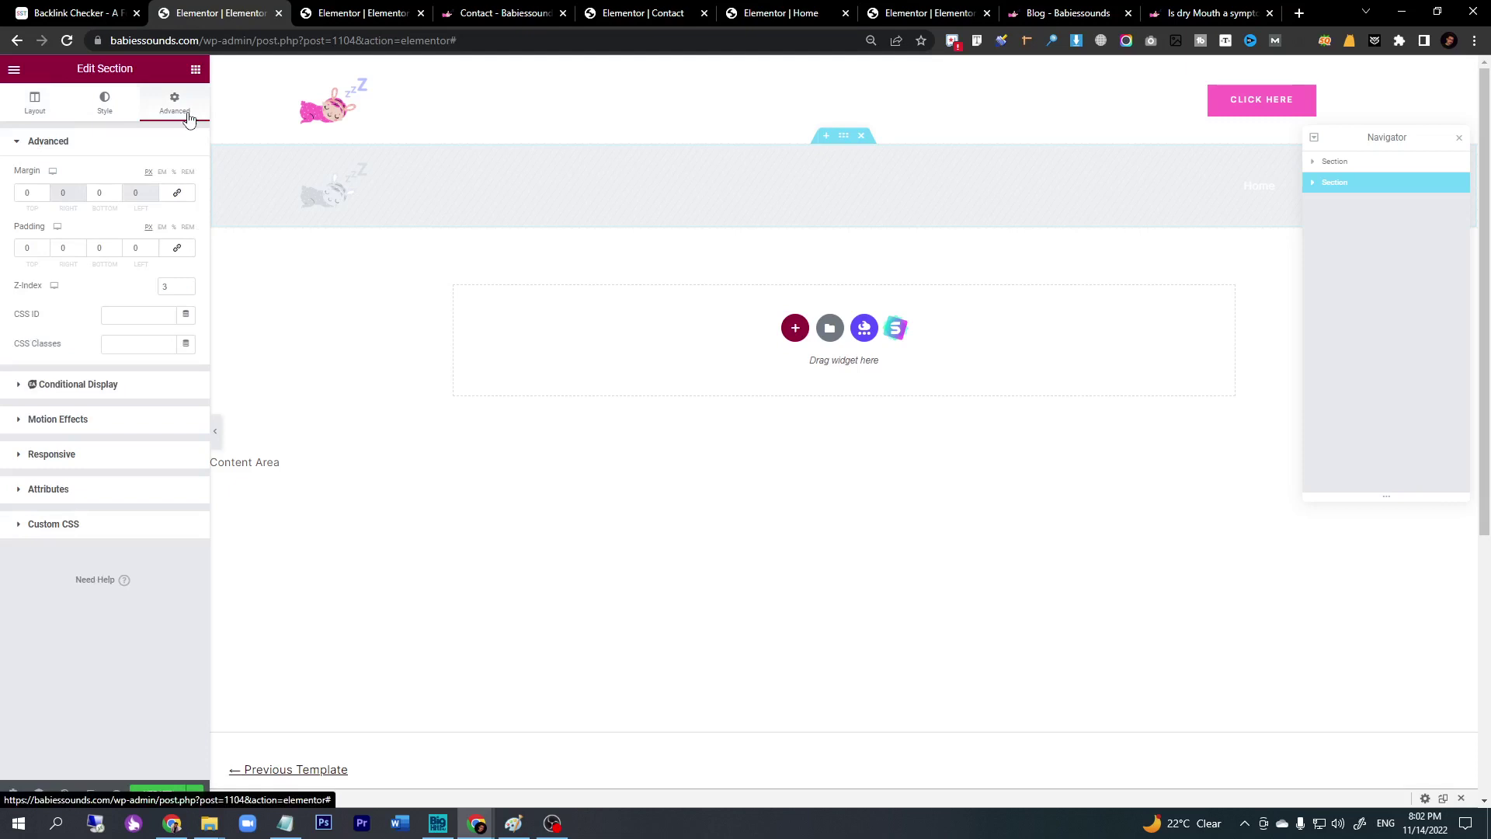
pyautogui.doubleClick(167, 288)
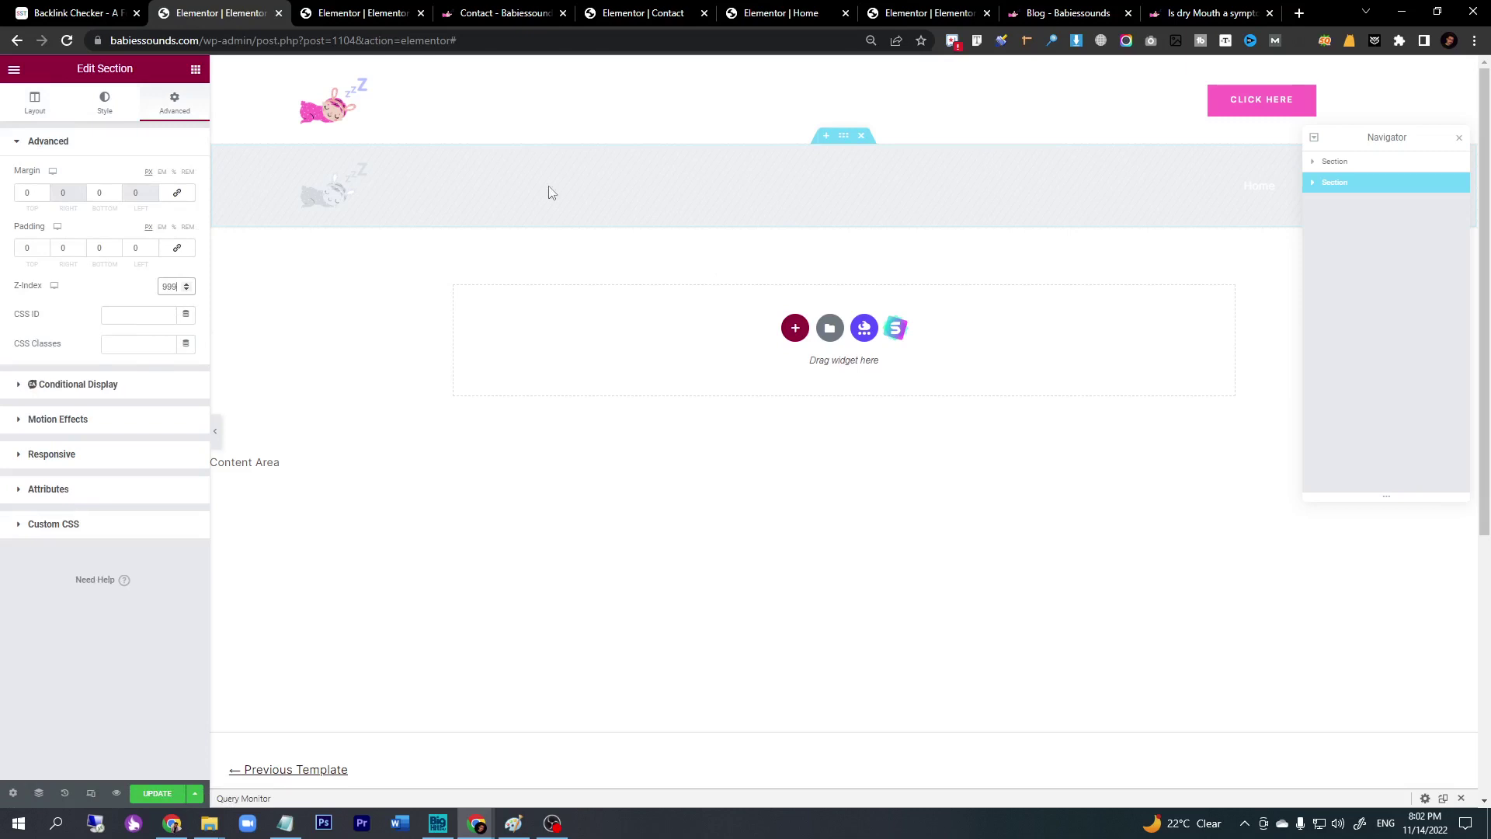
pyautogui.write('999')
pyautogui.click(160, 797)
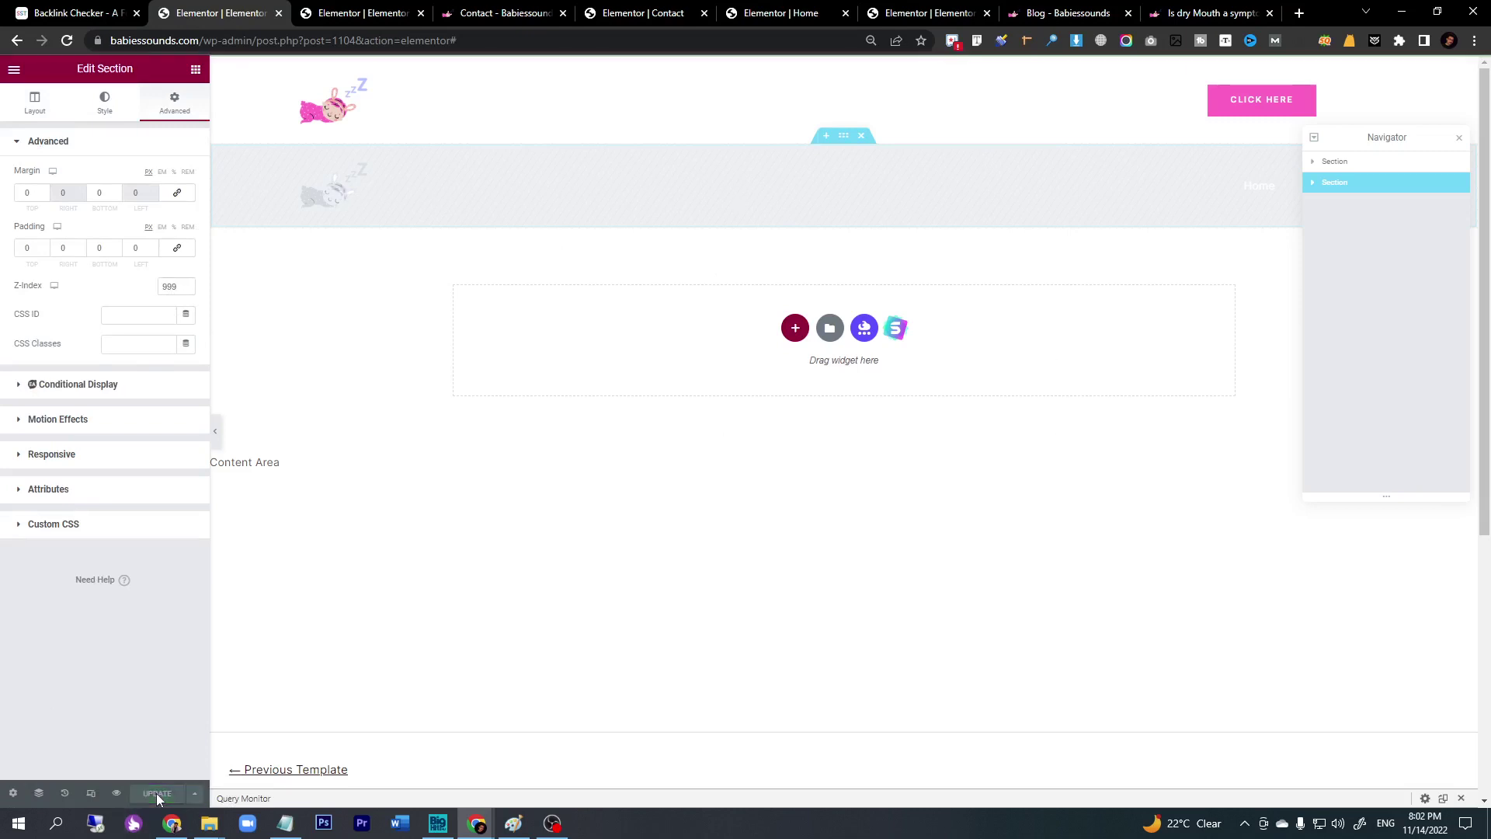
# Reload the incognito blog and confirm the header menu on the Home, About, Blog and Contact pages
pyautogui.click(485, 830)
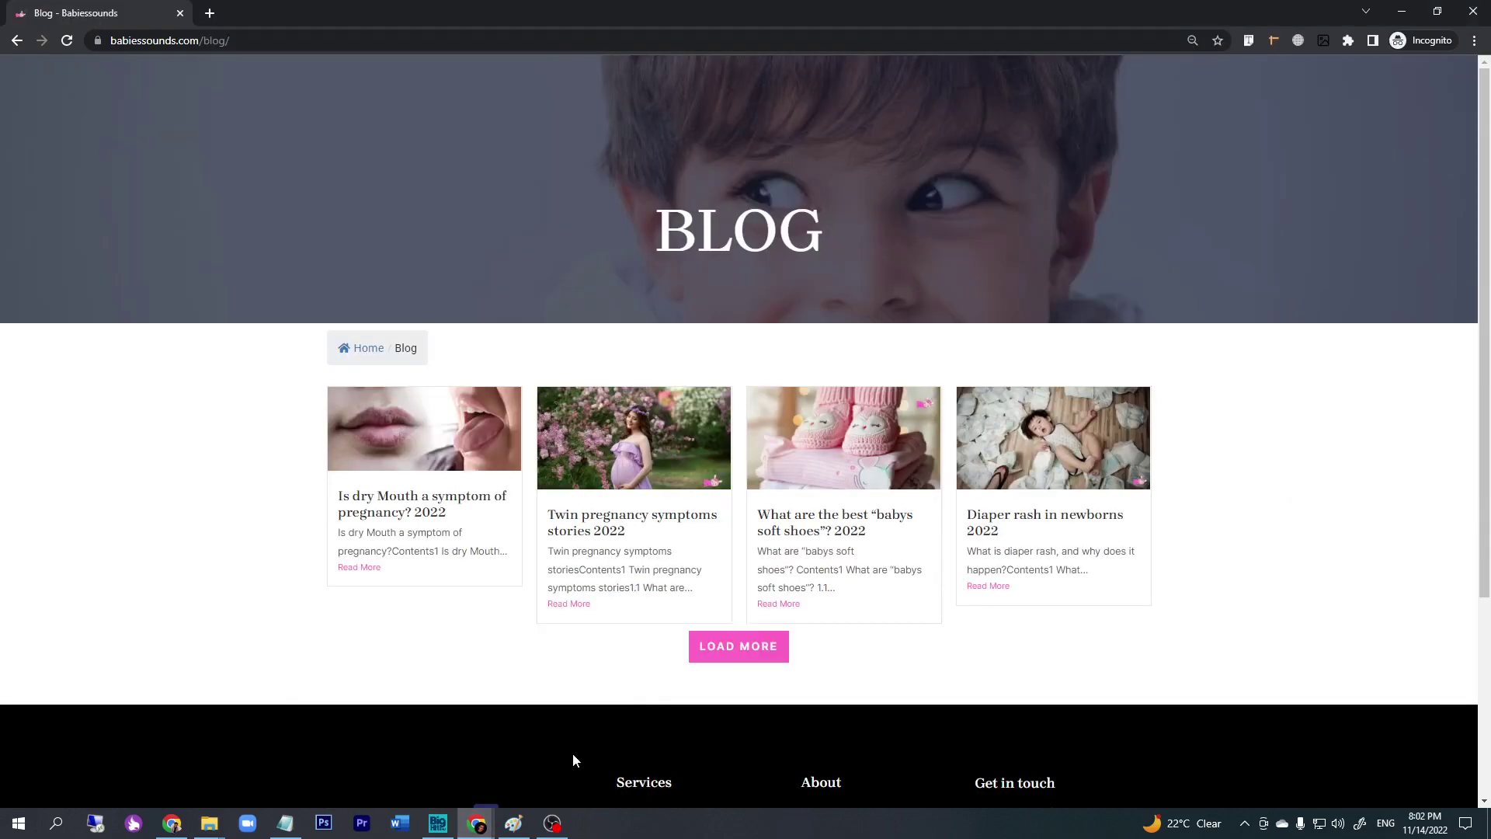
pyautogui.click(68, 41)
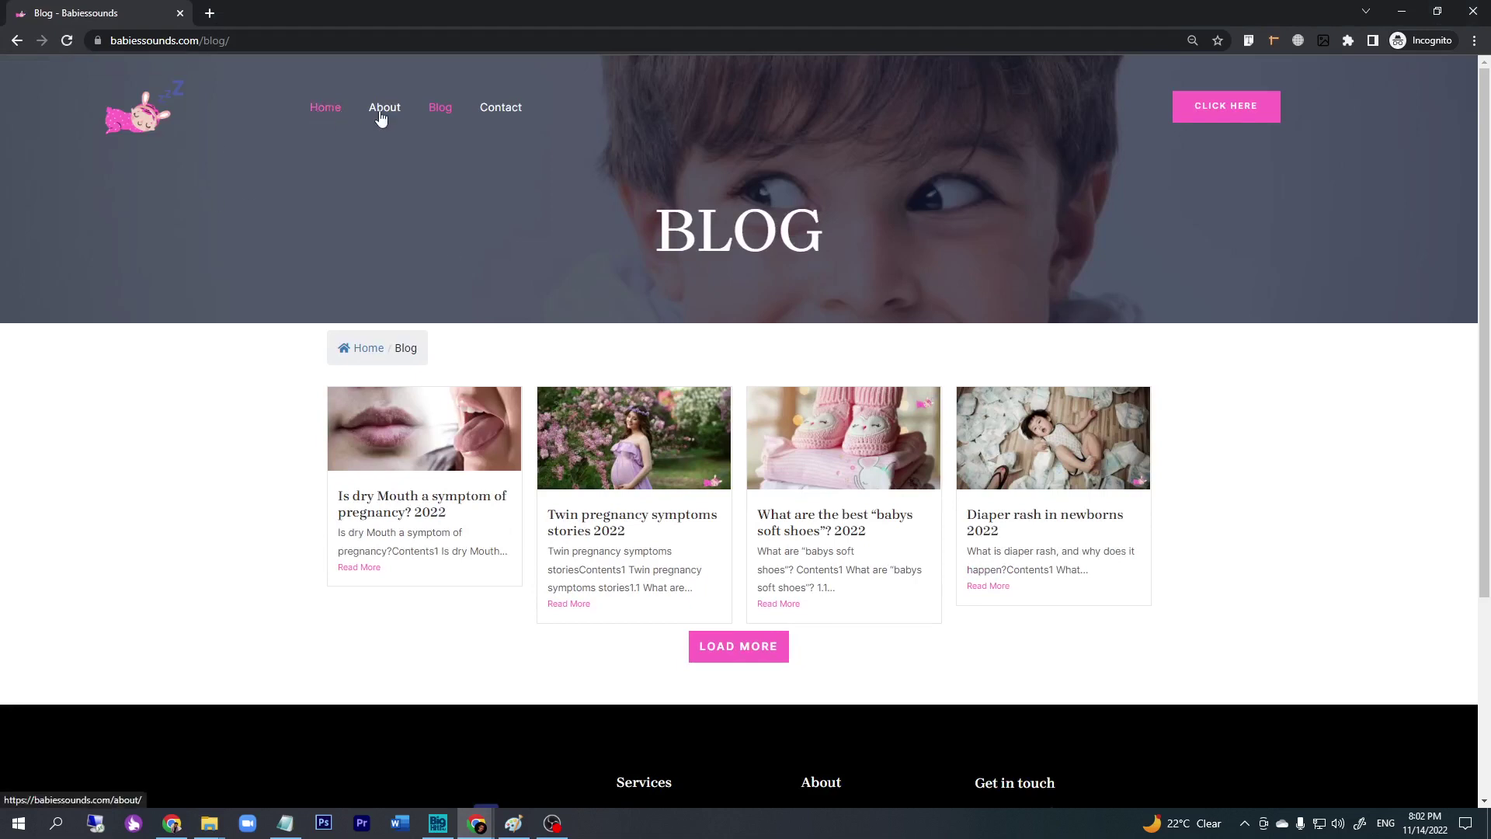
pyautogui.click(325, 107)
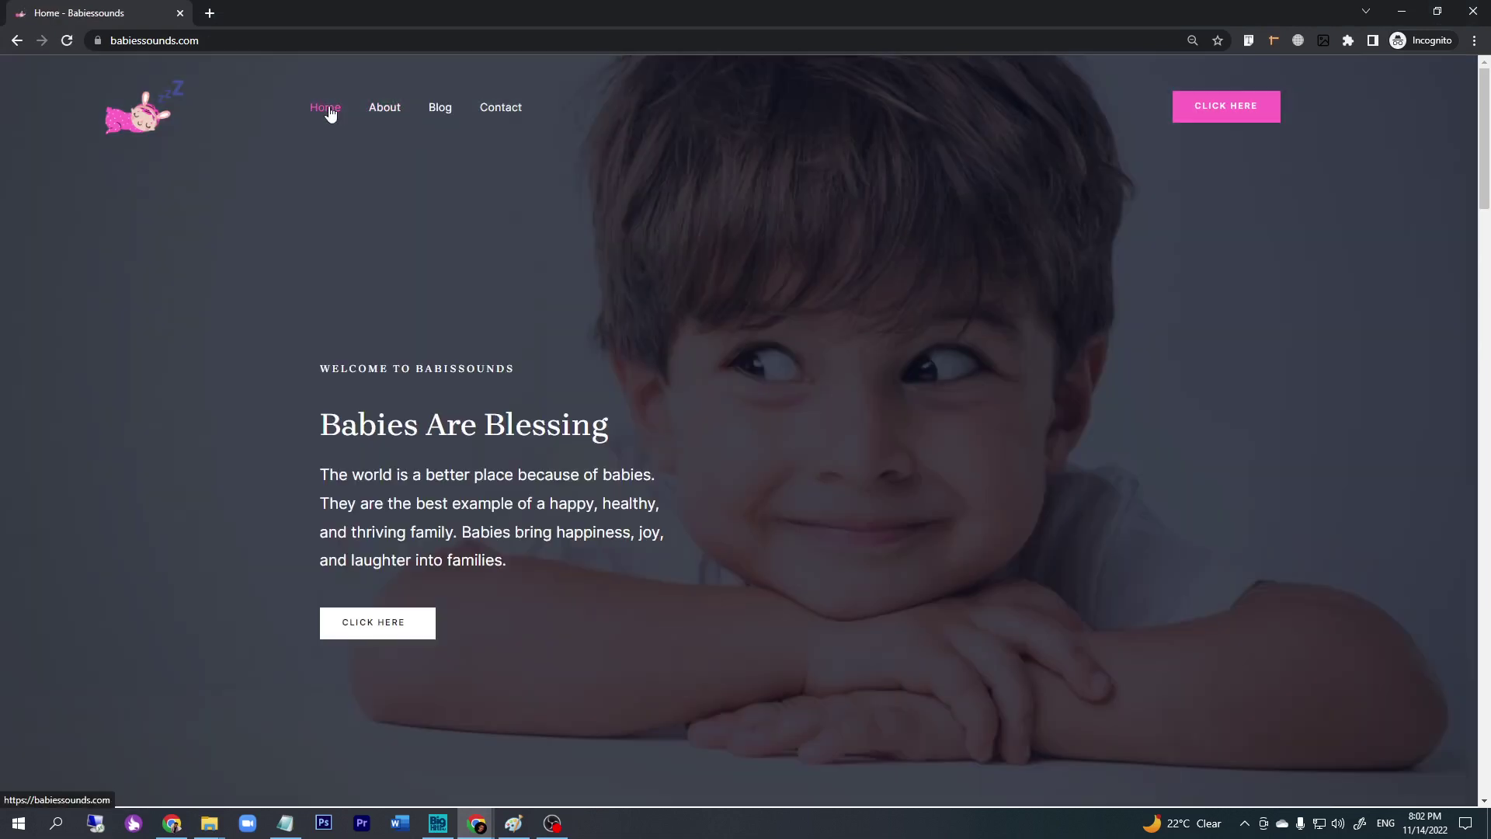
pyautogui.scroll(-1, 679, 443)
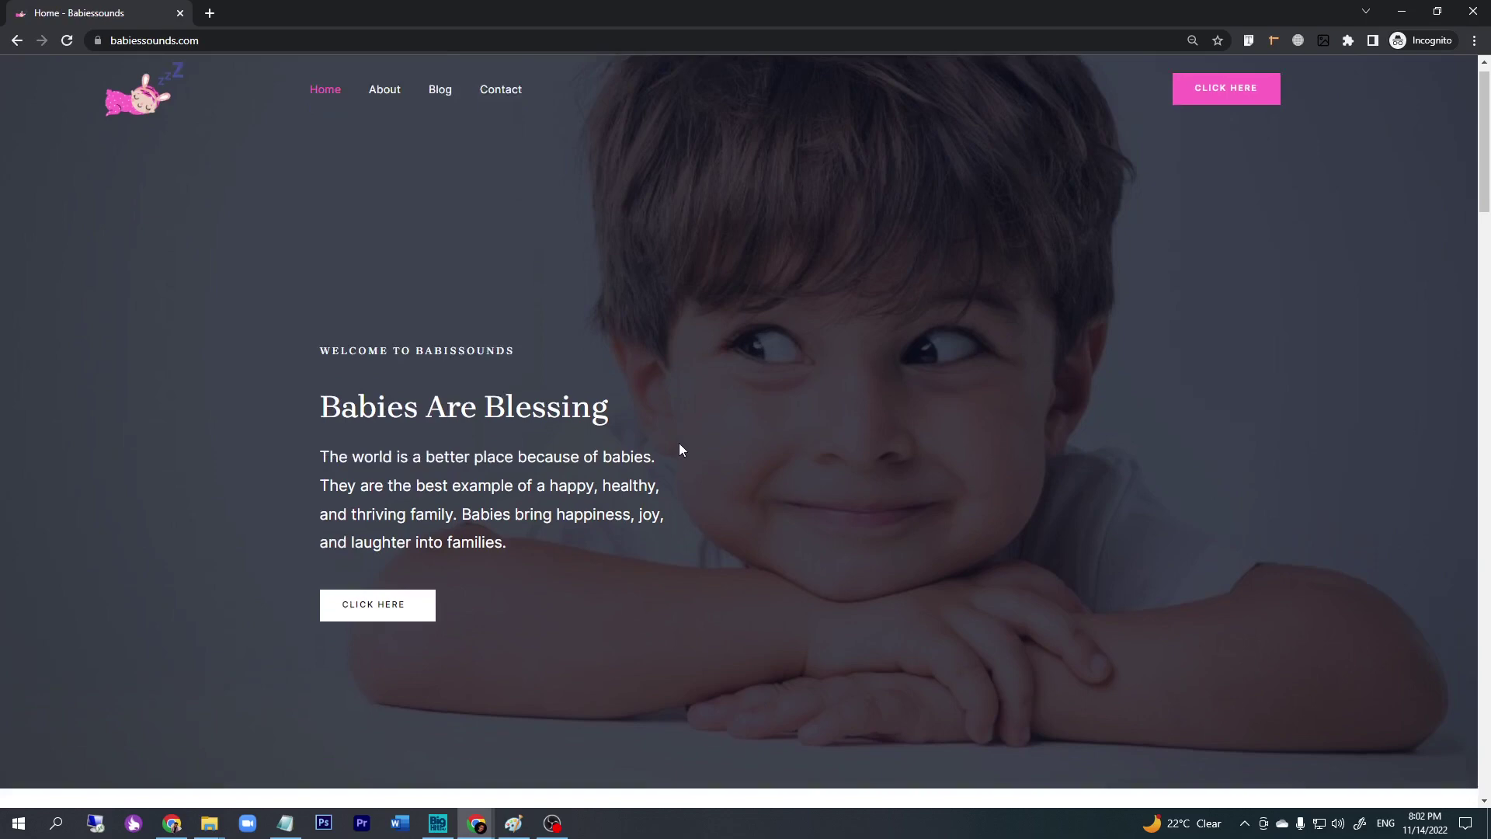
pyautogui.scroll(1, 679, 443)
pyautogui.click(380, 109)
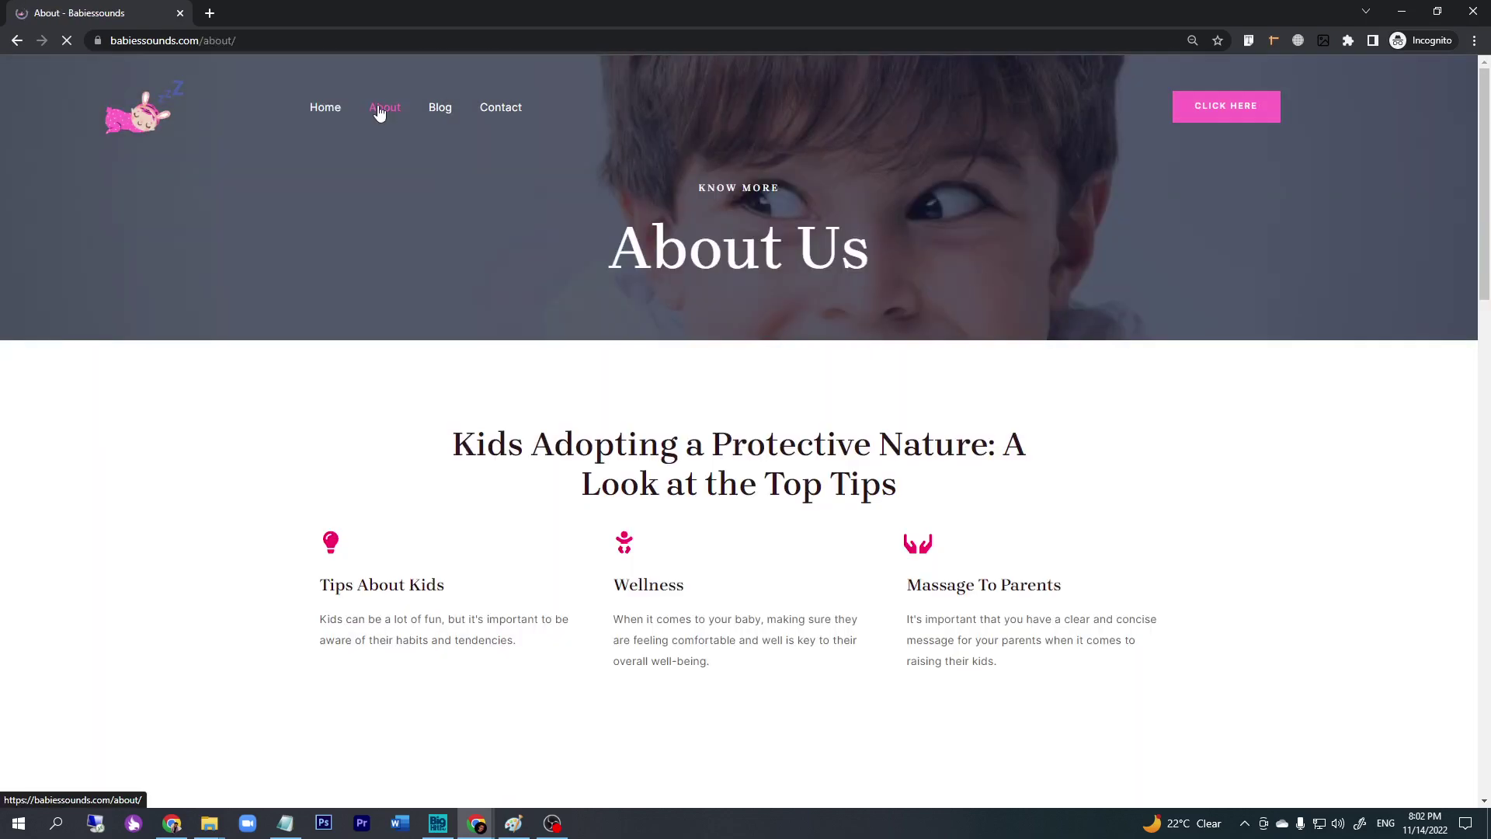
pyautogui.click(438, 112)
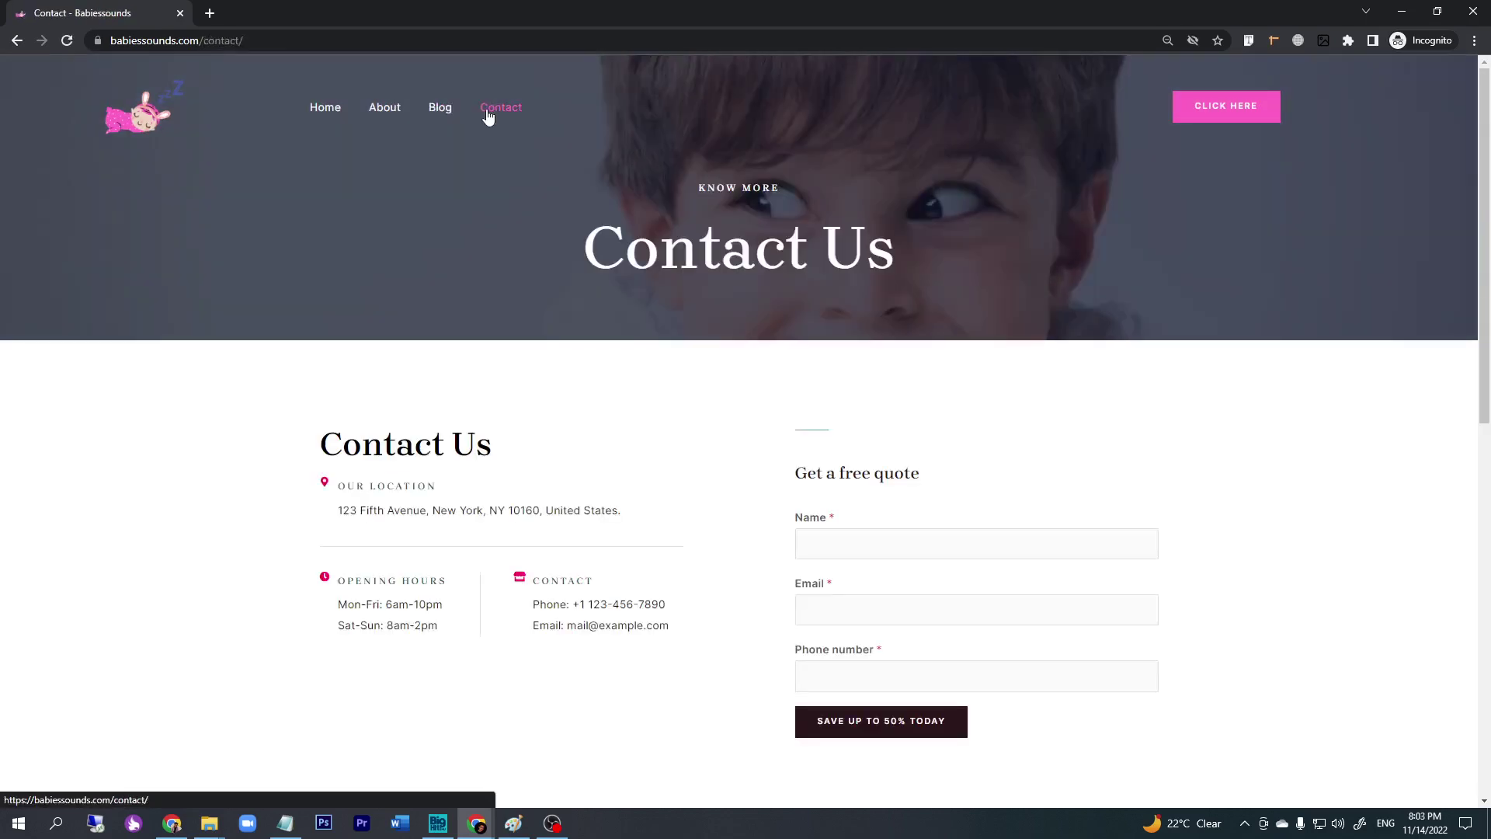